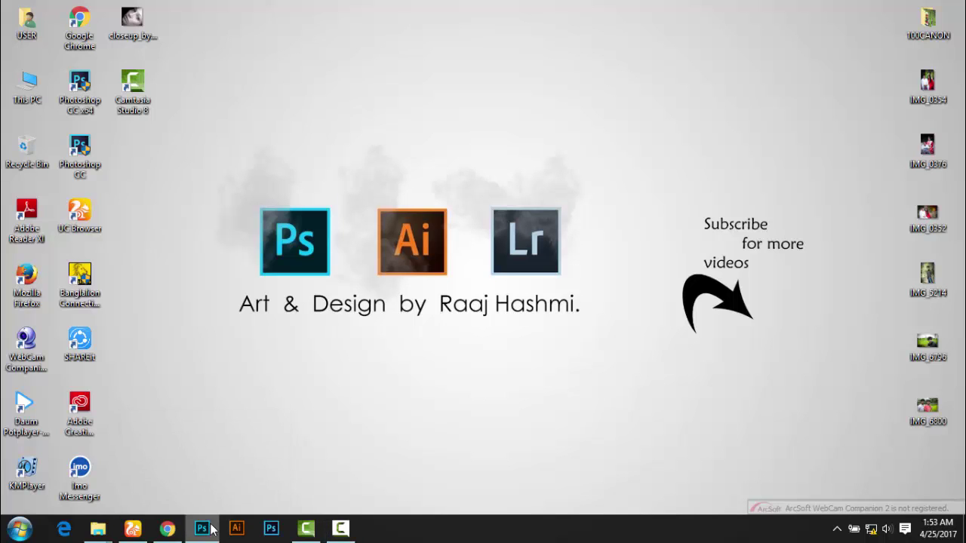
- Close the running Photoshop window from its taskbar jump list
{"action": "right_click", "coordinate": [207, 531]}
{"action": "left_click", "coordinate": [163, 498]}
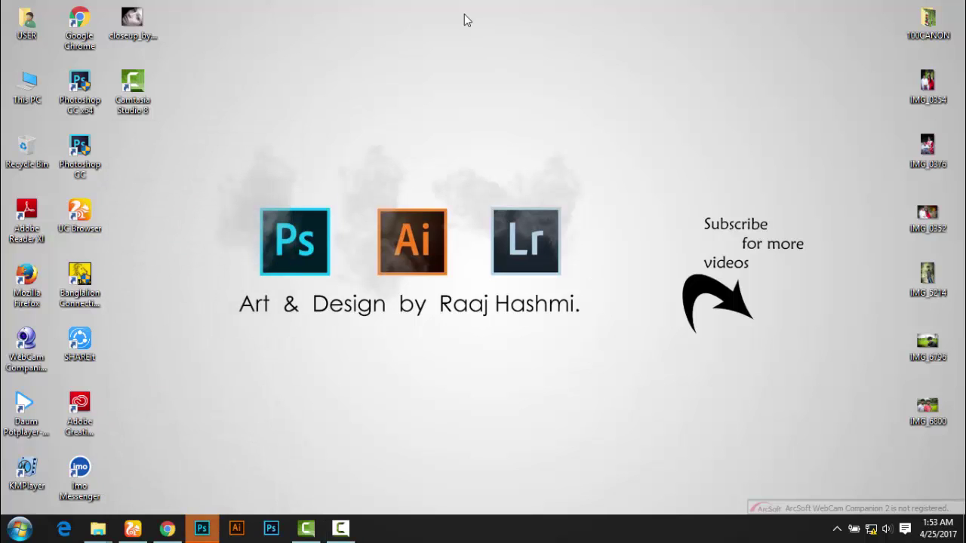
- Relaunch Photoshop to an empty workspace, then minimize it to show the desktop
{"action": "left_click", "coordinate": [206, 534]}
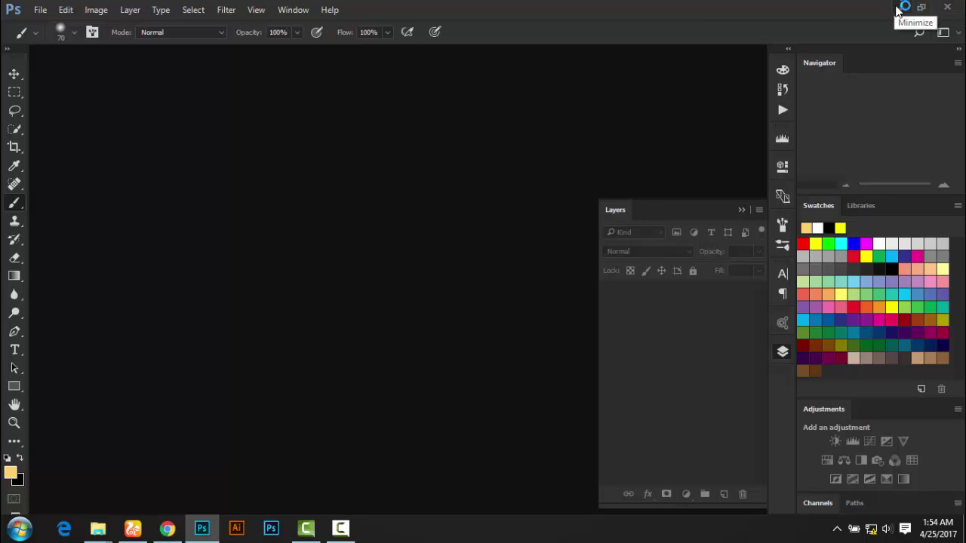
{"action": "left_click", "coordinate": [898, 10]}
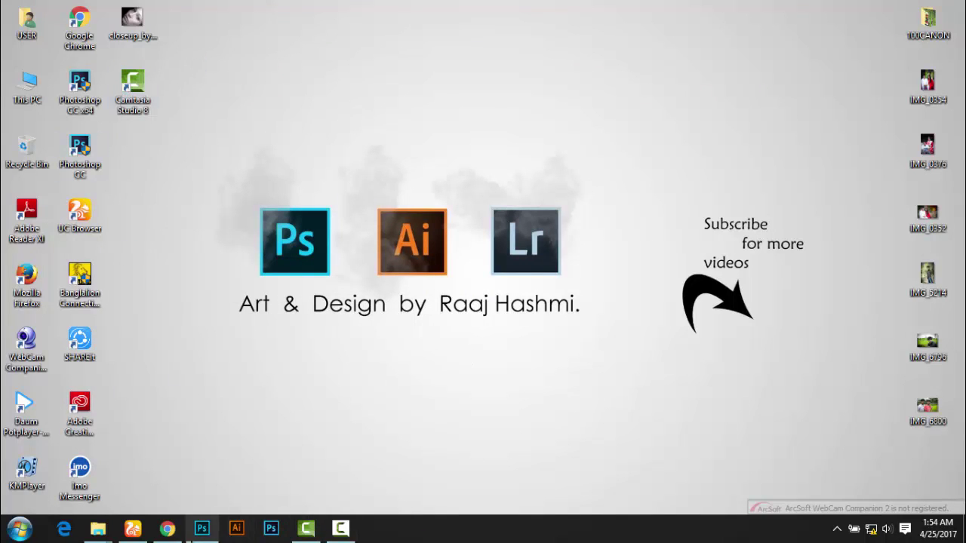
{"action": "double_click", "coordinate": [148, 34]}
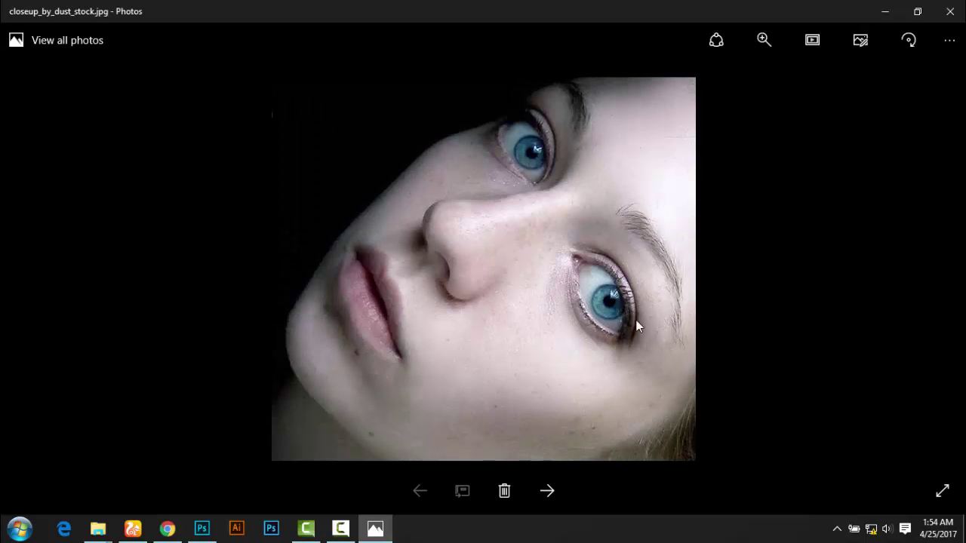
{"action": "scroll", "coordinate": [613, 357], "scroll_direction": "up", "scroll_amount": 1}
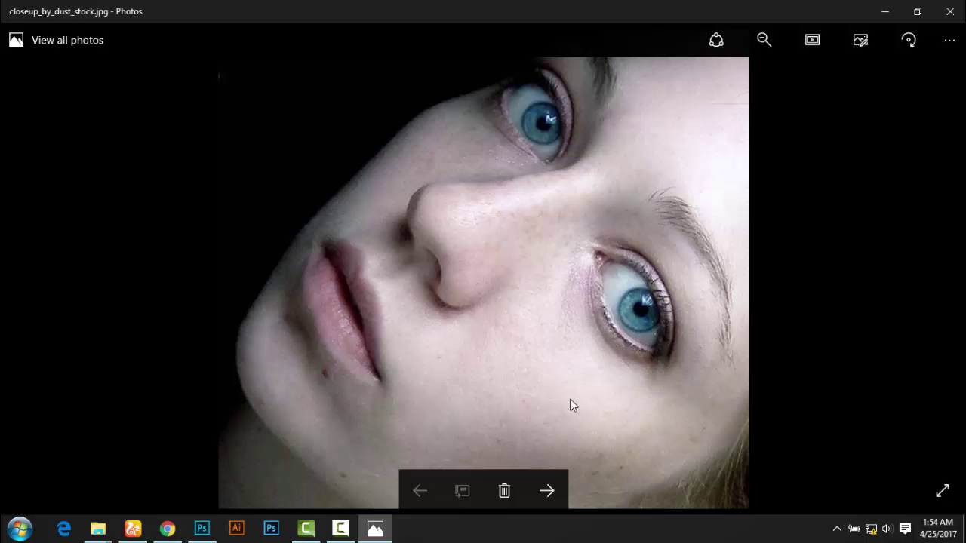
{"action": "left_click", "coordinate": [949, 11]}
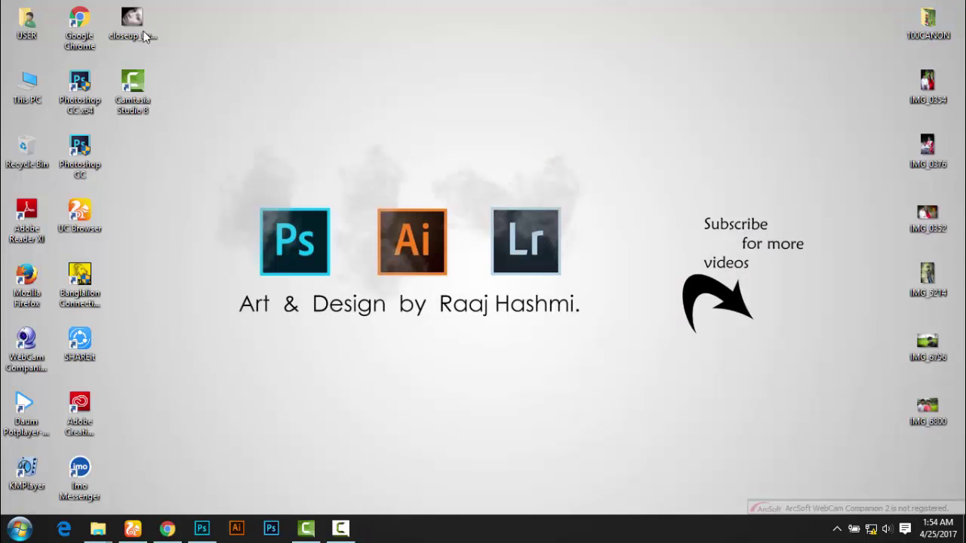
- Open closeup_by_dust_stock.jpg and duplicate its Background layer as Background copy
{"action": "mouse_move", "coordinate": [134, 23]}
{"action": "left_mouse_down"}
{"action": "mouse_move", "coordinate": [211, 504]}
{"action": "mouse_move", "coordinate": [308, 339]}
{"action": "left_mouse_up"}
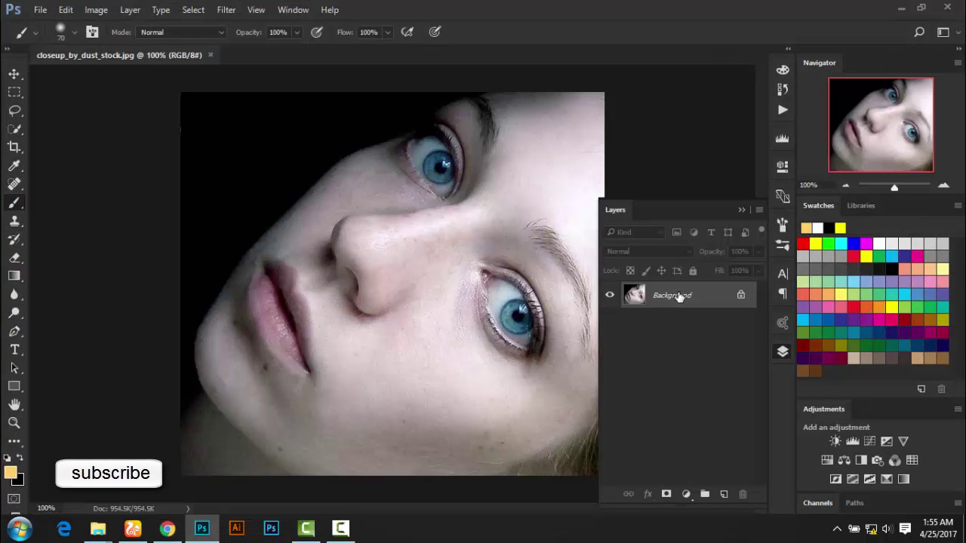
{"action": "right_click", "coordinate": [678, 295]}
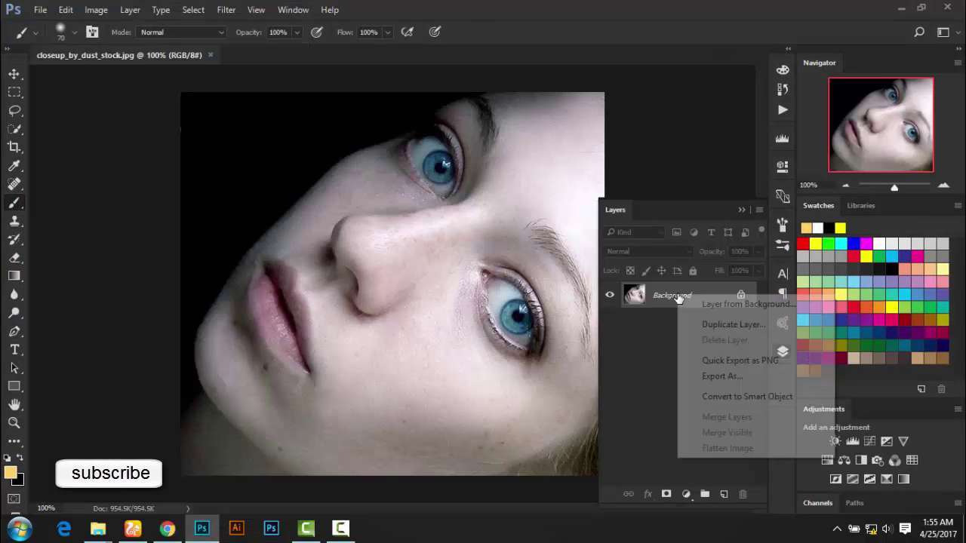
{"action": "left_click", "coordinate": [739, 330]}
{"action": "left_click", "coordinate": [606, 156]}
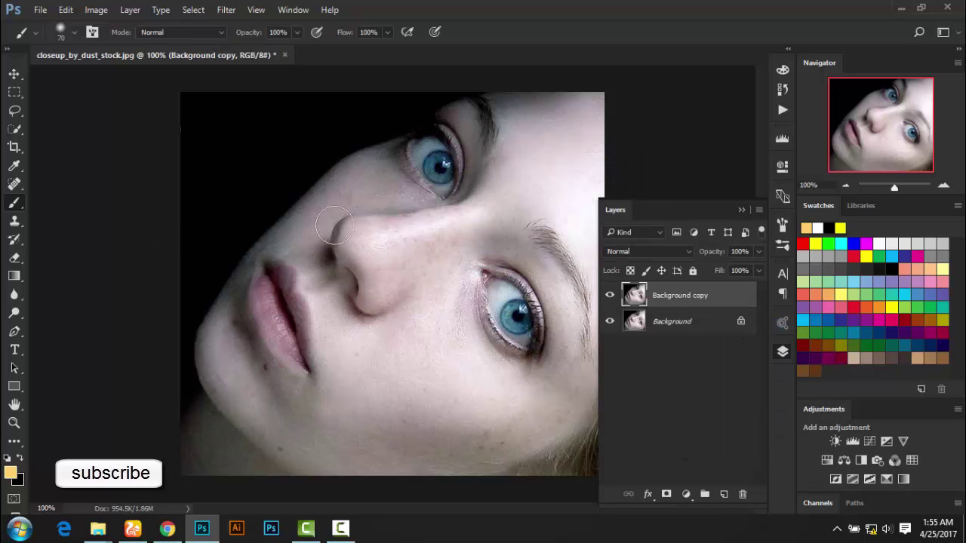
{"action": "left_click", "coordinate": [15, 183]}
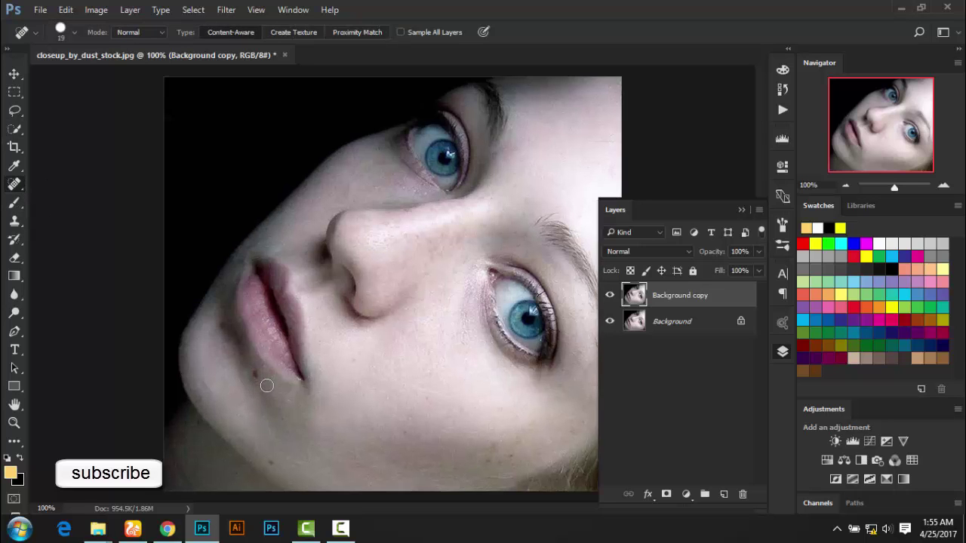
- At 200% zoom, heal the lip-corner mole and two chin spots with brush size 10
{"action": "key", "text": "ctrl+plus"}
{"action": "scroll", "coordinate": [395, 237], "scroll_direction": "down", "scroll_amount": 3}
{"action": "scroll", "coordinate": [280, 282], "scroll_direction": "left", "scroll_amount": 2}
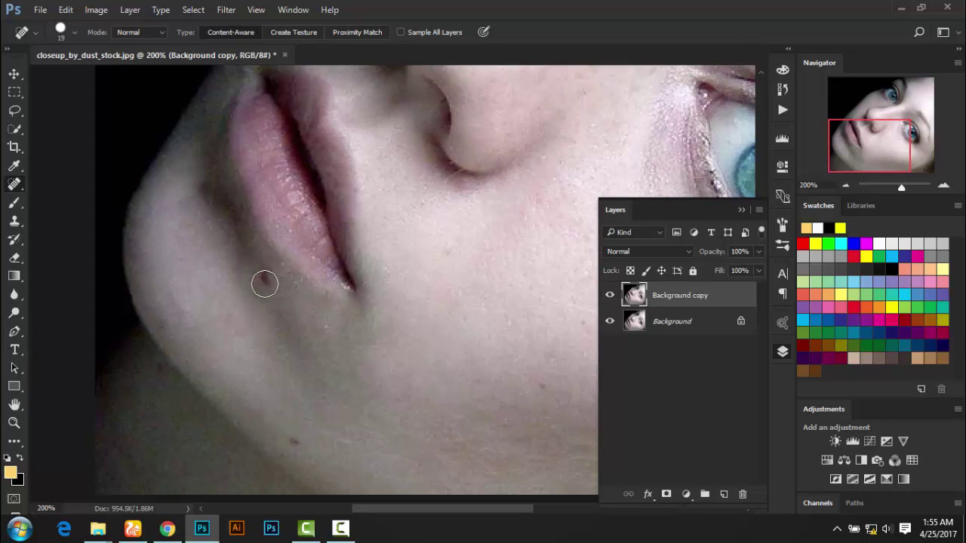
{"action": "left_click", "coordinate": [265, 284]}
{"action": "scroll", "coordinate": [366, 345], "scroll_direction": "down", "scroll_amount": 2}
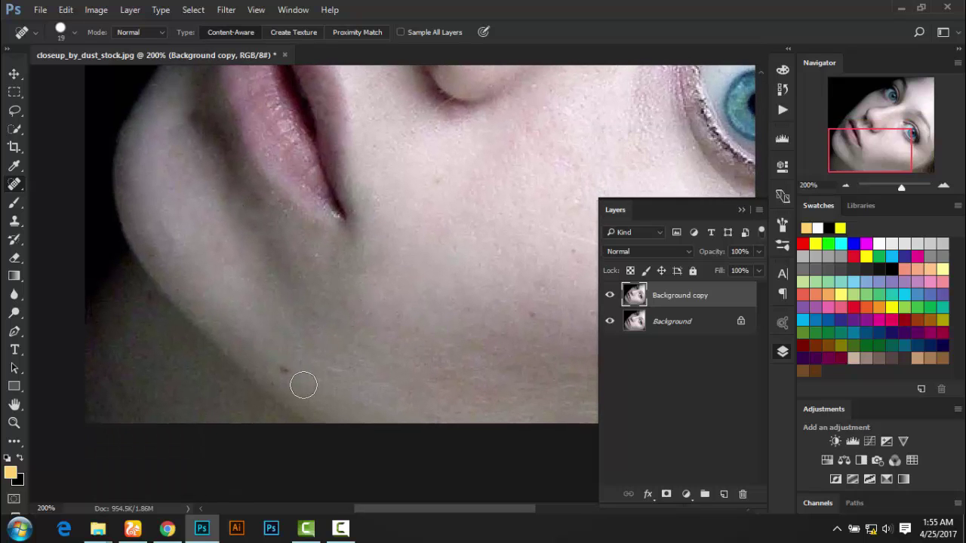
{"action": "key", "text": "bracketleft"}
{"action": "left_click", "coordinate": [284, 369]}
{"action": "left_click", "coordinate": [274, 384]}
- Heal four small blemishes along the cheek
{"action": "left_click_drag", "start_coordinate": [442, 295], "coordinate": [254, 328]}
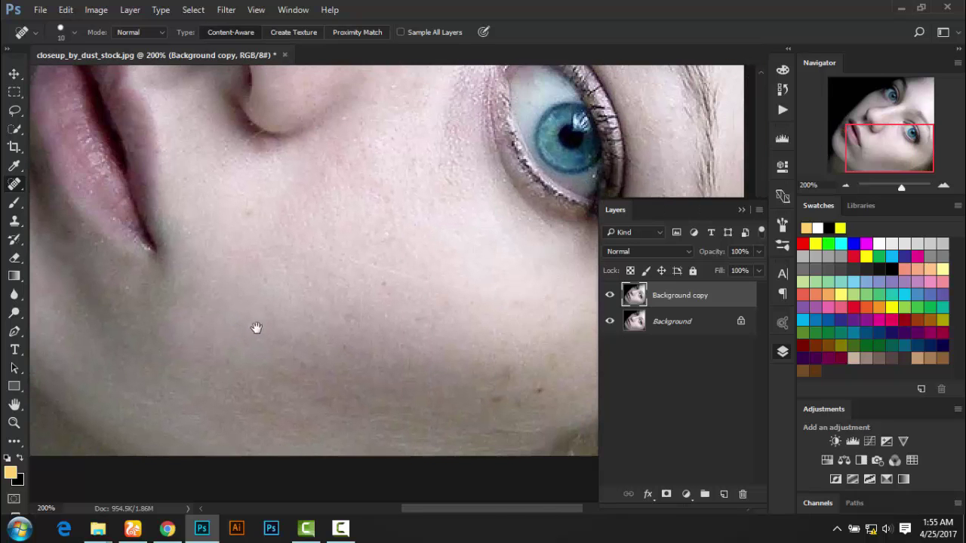
{"action": "left_click", "coordinate": [345, 345]}
{"action": "left_click", "coordinate": [484, 397]}
{"action": "left_click", "coordinate": [554, 363]}
{"action": "left_click", "coordinate": [513, 369]}
{"action": "left_click_drag", "start_coordinate": [518, 319], "coordinate": [441, 531]}
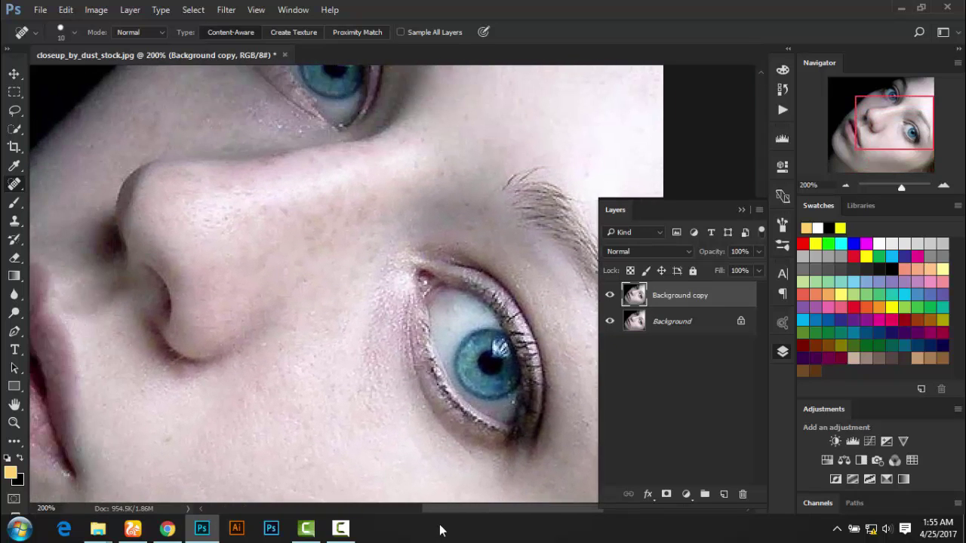
- Back at 100%, heal the cheek spot below the nose and launch Topaz Clean
{"action": "key", "text": "ctrl+minus"}
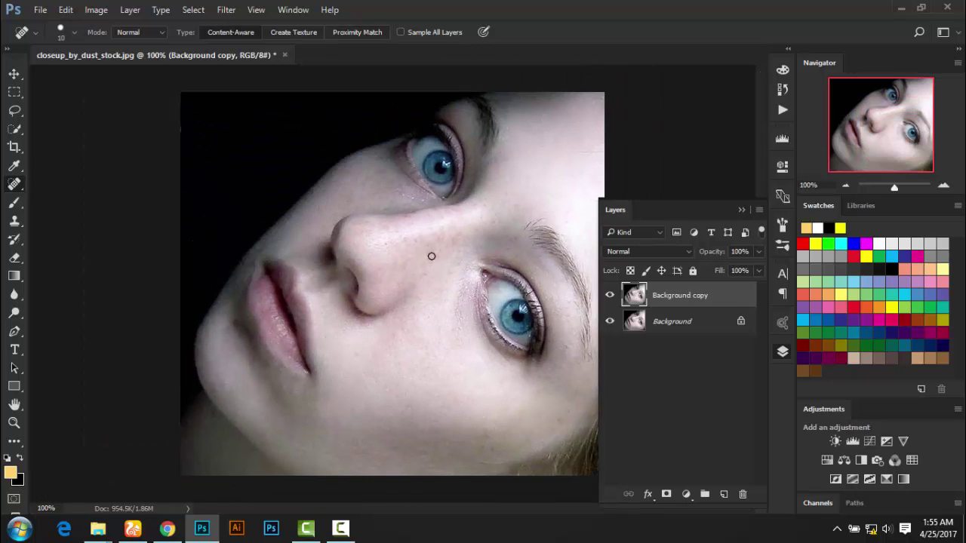
{"action": "left_click", "coordinate": [435, 251]}
{"action": "left_click", "coordinate": [226, 10]}
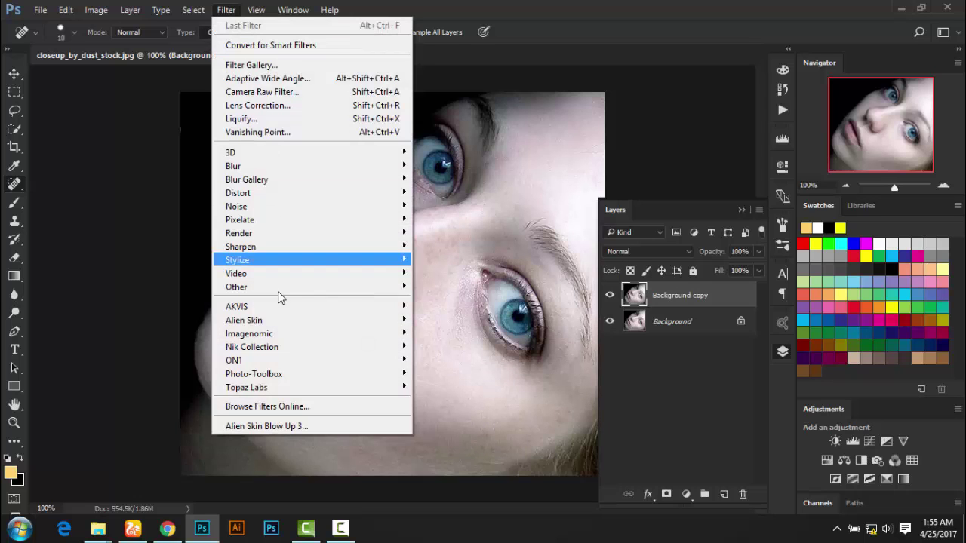
{"action": "mouse_move", "coordinate": [247, 387]}
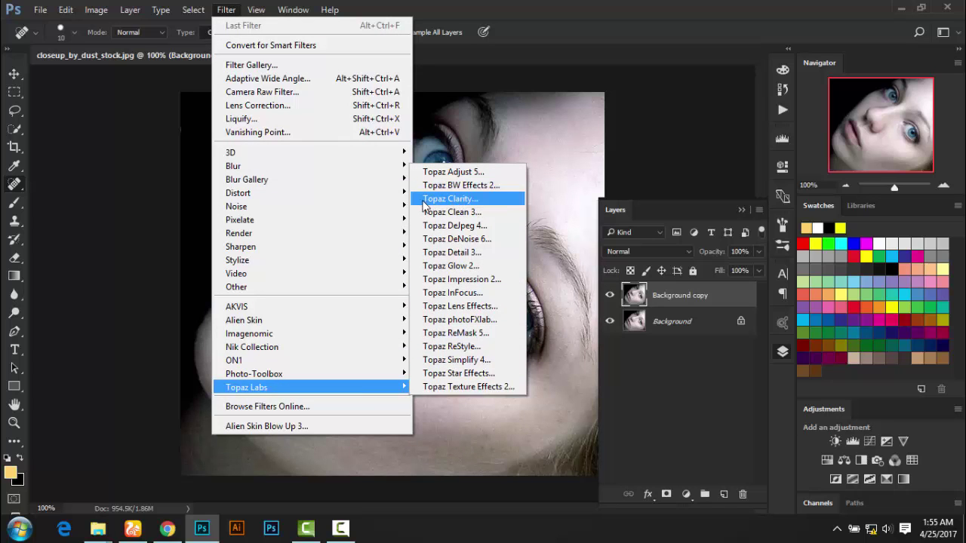
{"action": "left_click", "coordinate": [449, 200]}
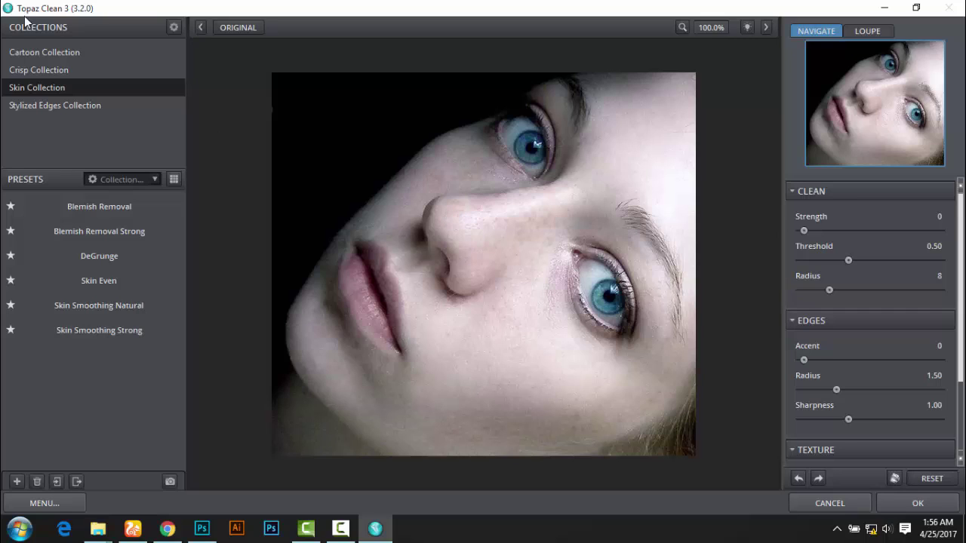
- Apply the Skin Collection's Blemish Removal preset with Clean Threshold 1.16 and Radius 10
{"action": "left_click", "coordinate": [66, 86]}
{"action": "mouse_move", "coordinate": [99, 206]}
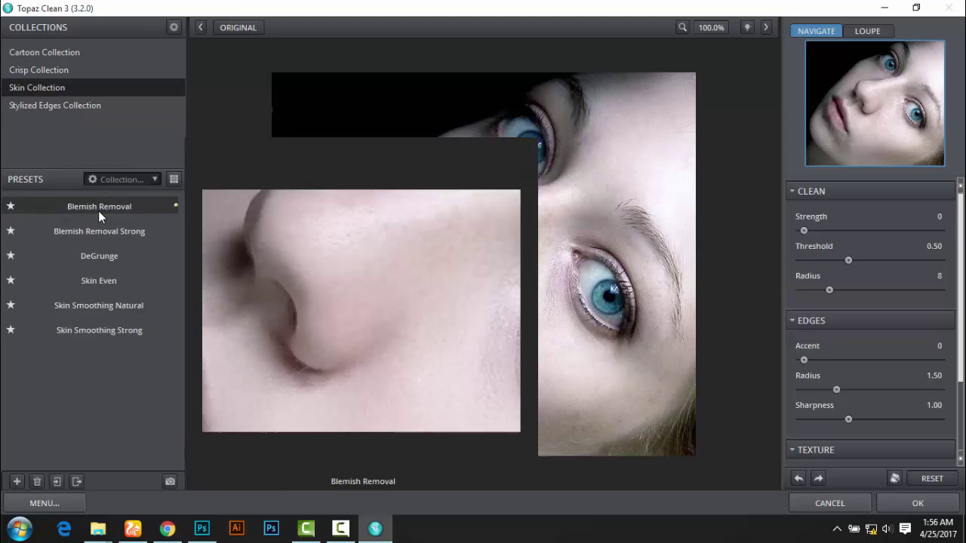
{"action": "left_click", "coordinate": [128, 206]}
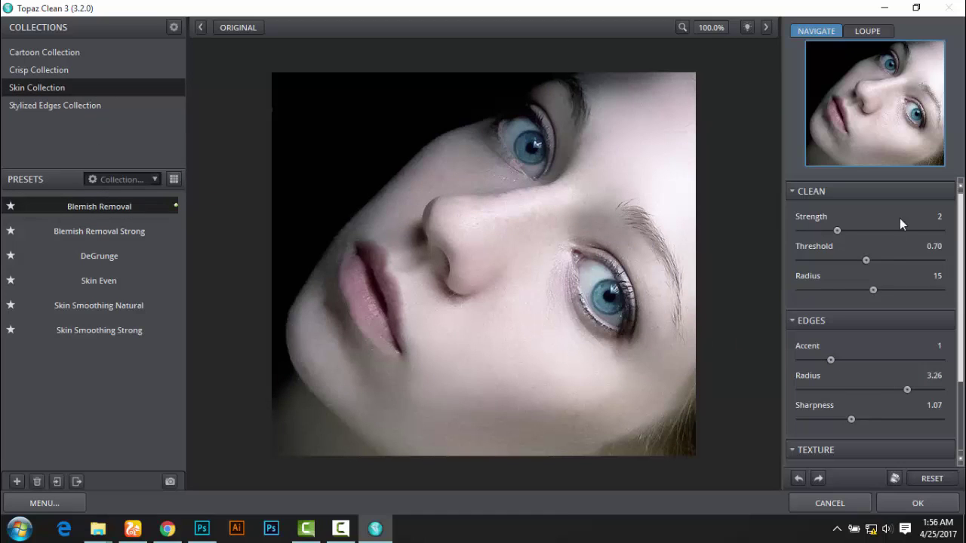
{"action": "left_click_drag", "start_coordinate": [872, 262], "coordinate": [903, 262]}
{"action": "left_click", "coordinate": [840, 290]}
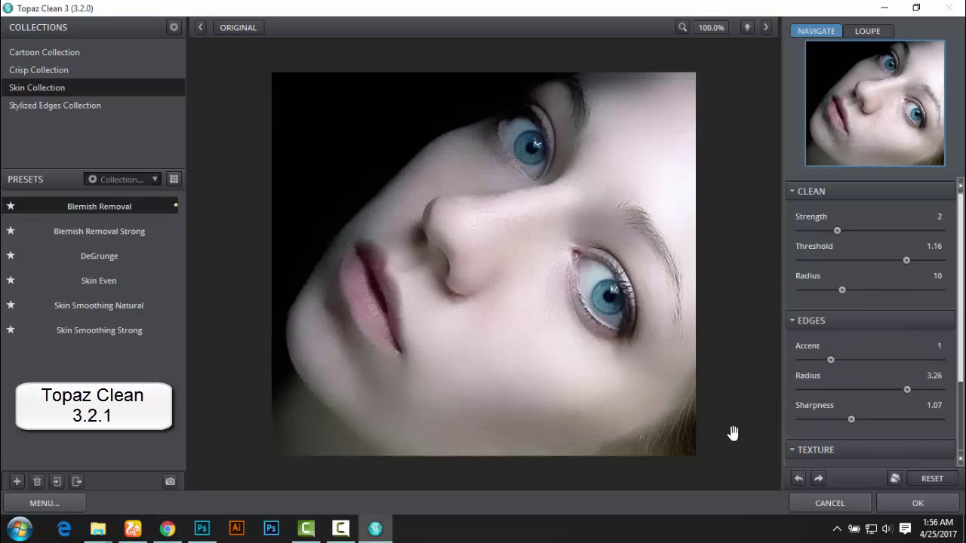
- Tune the Edges sliders, finishing with Edges Radius at 4.00
{"action": "left_click_drag", "start_coordinate": [907, 391], "coordinate": [913, 390]}
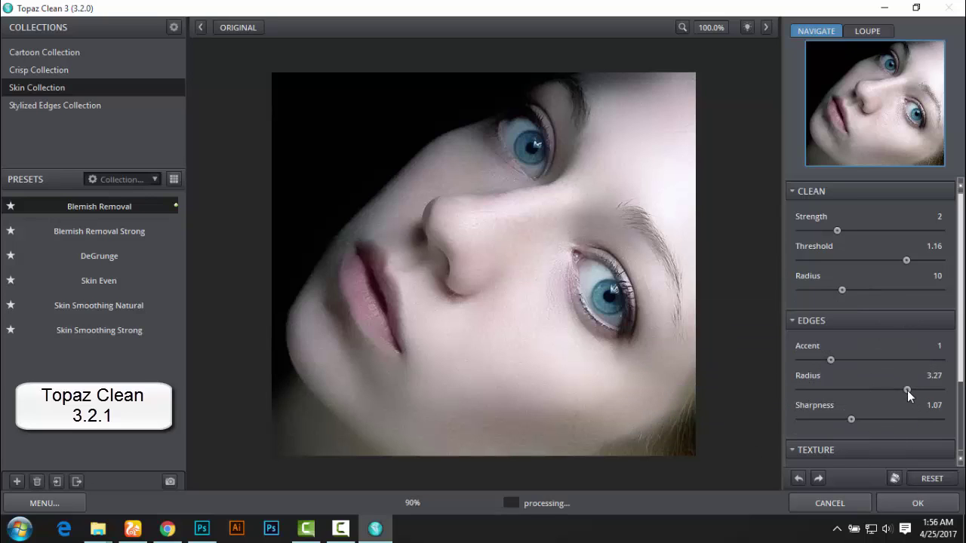
{"action": "left_click", "coordinate": [852, 419]}
{"action": "mouse_move", "coordinate": [851, 421]}
{"action": "left_mouse_down"}
{"action": "mouse_move", "coordinate": [837, 424]}
{"action": "mouse_move", "coordinate": [958, 427]}
{"action": "left_mouse_up"}
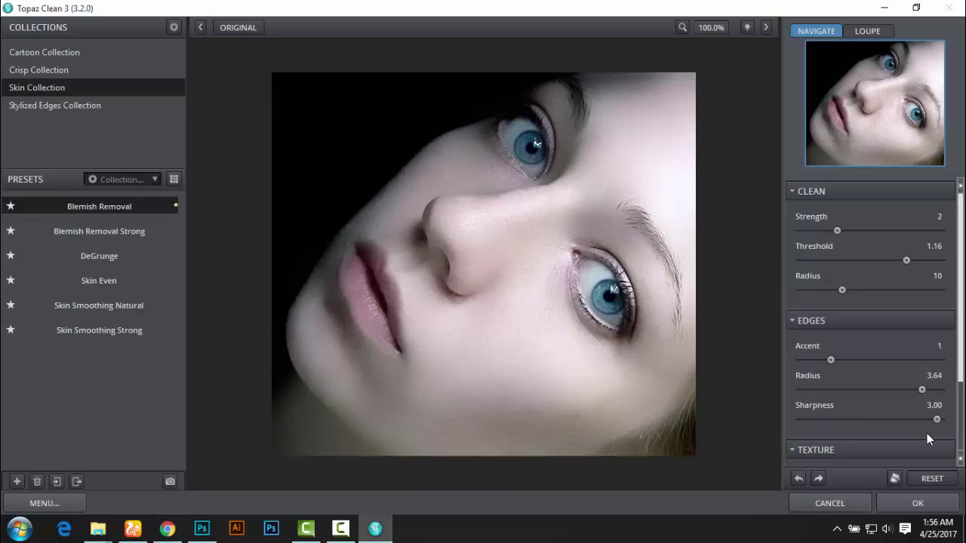
{"action": "left_click", "coordinate": [850, 360]}
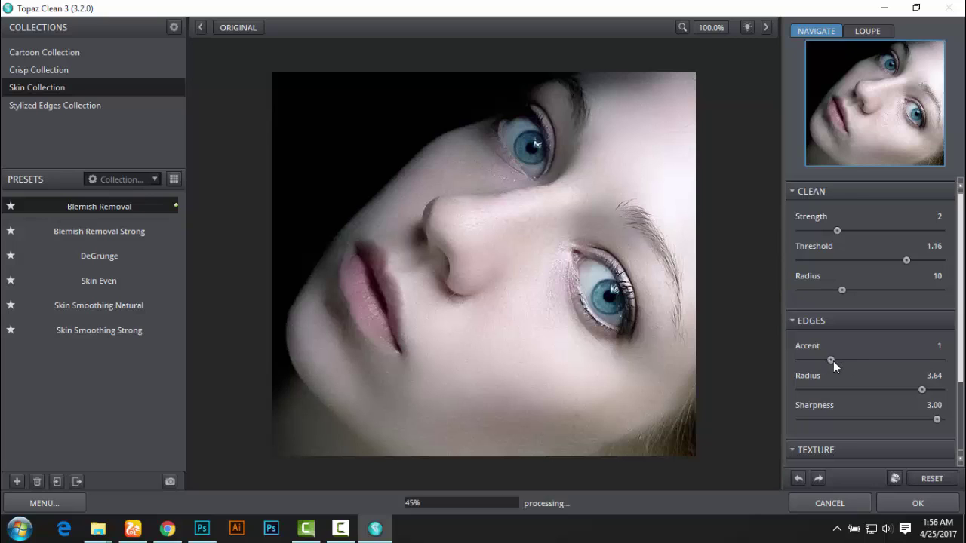
{"action": "left_click_drag", "start_coordinate": [830, 360], "coordinate": [820, 360]}
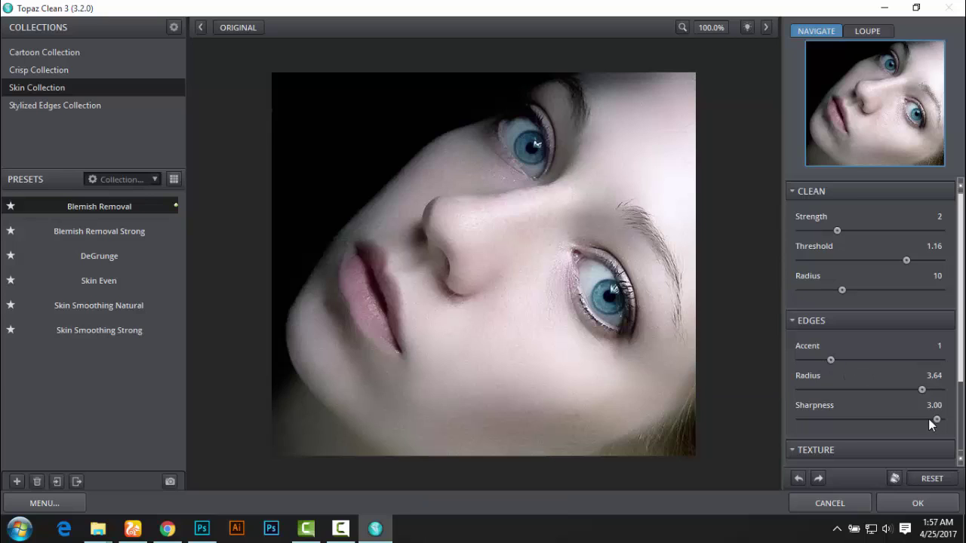
{"action": "left_click_drag", "start_coordinate": [923, 389], "coordinate": [957, 393]}
- Set Texture Size 2.00, Boost 1.22 and Texture 0.42, then apply the clean-up
{"action": "left_click_drag", "start_coordinate": [961, 365], "coordinate": [961, 437]}
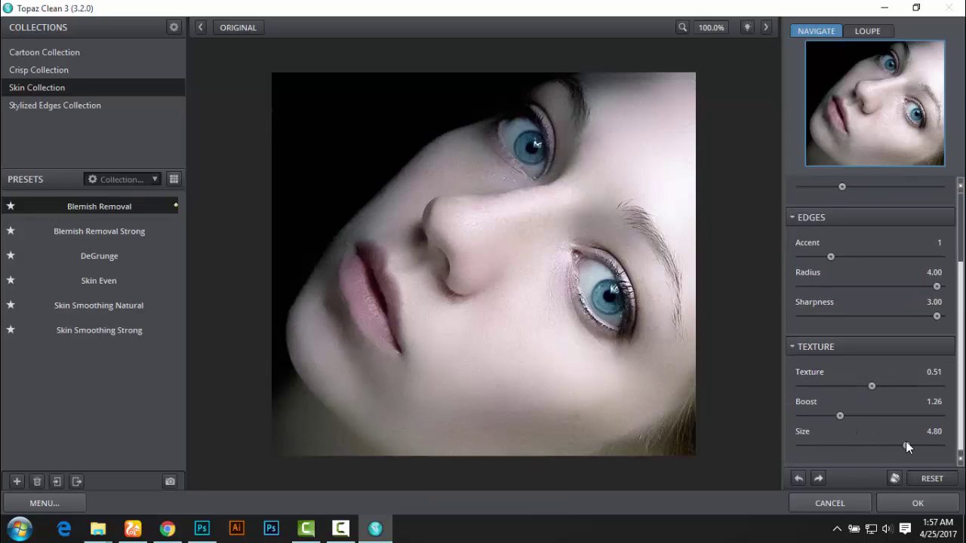
{"action": "left_click_drag", "start_coordinate": [876, 445], "coordinate": [843, 450]}
{"action": "left_click_drag", "start_coordinate": [841, 446], "coordinate": [833, 447]}
{"action": "left_click_drag", "start_coordinate": [849, 419], "coordinate": [833, 423]}
{"action": "left_click", "coordinate": [838, 417]}
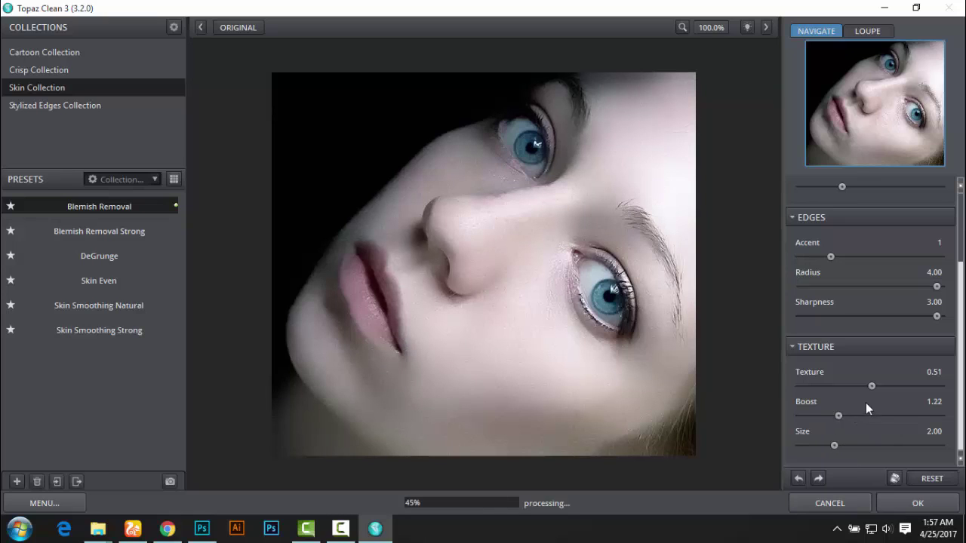
{"action": "left_click_drag", "start_coordinate": [871, 387], "coordinate": [860, 387]}
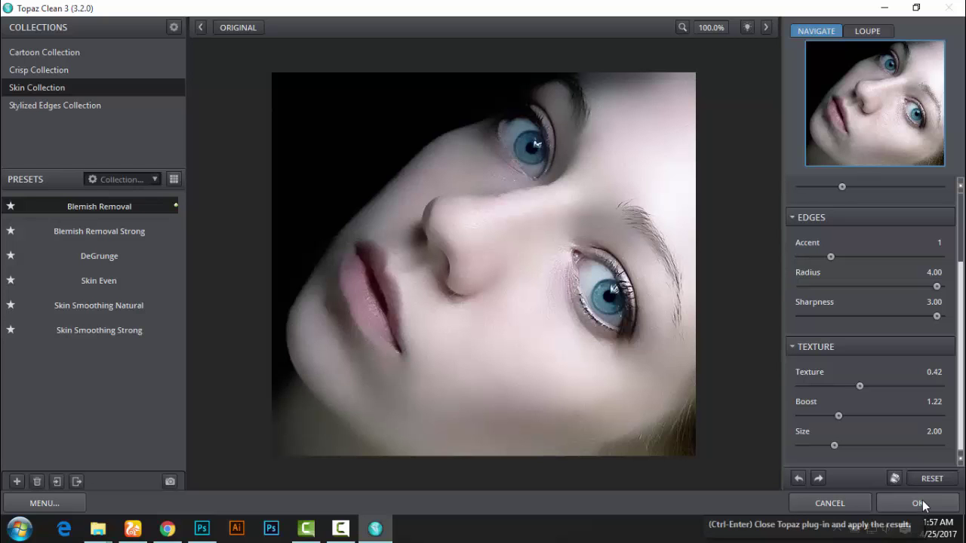
{"action": "left_click", "coordinate": [920, 504]}
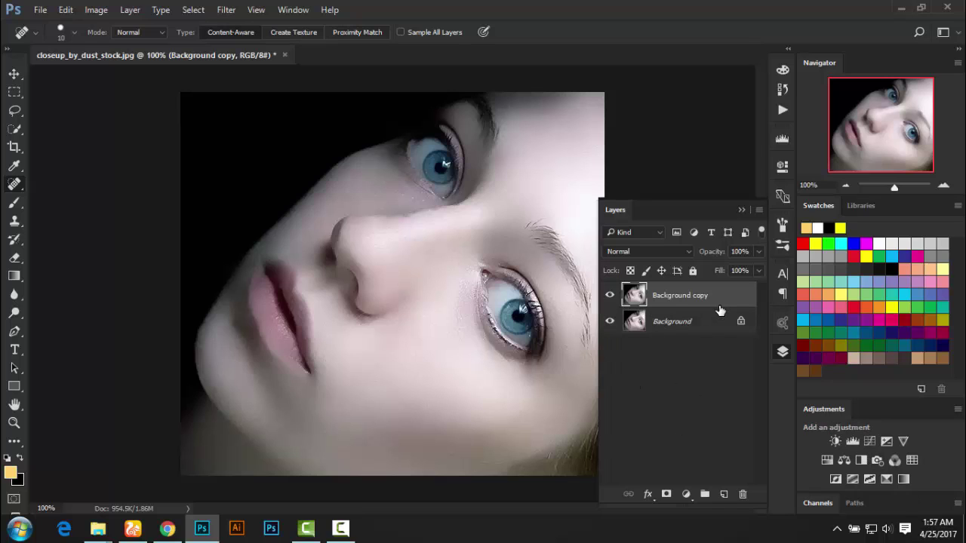
{"action": "left_click", "coordinate": [667, 494]}
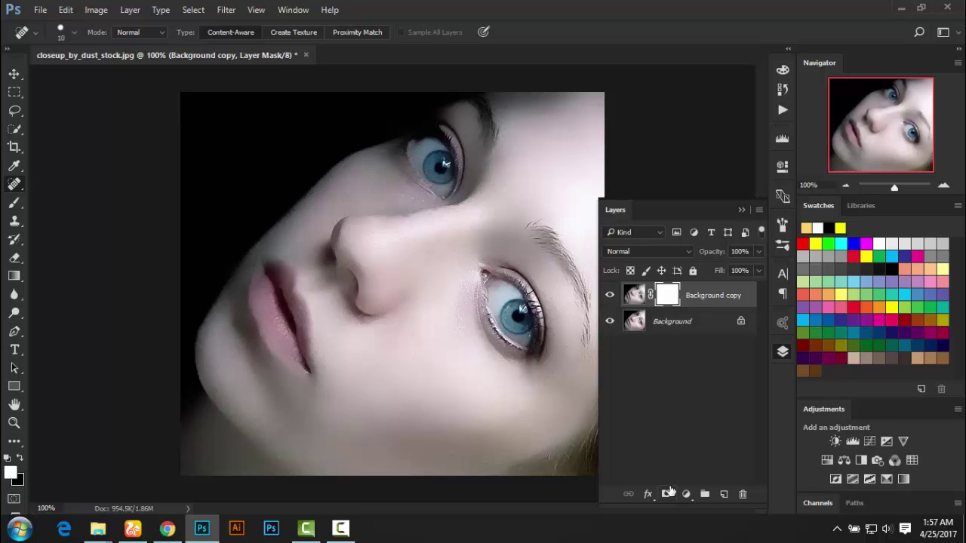
{"action": "key", "text": "ctrl+z"}
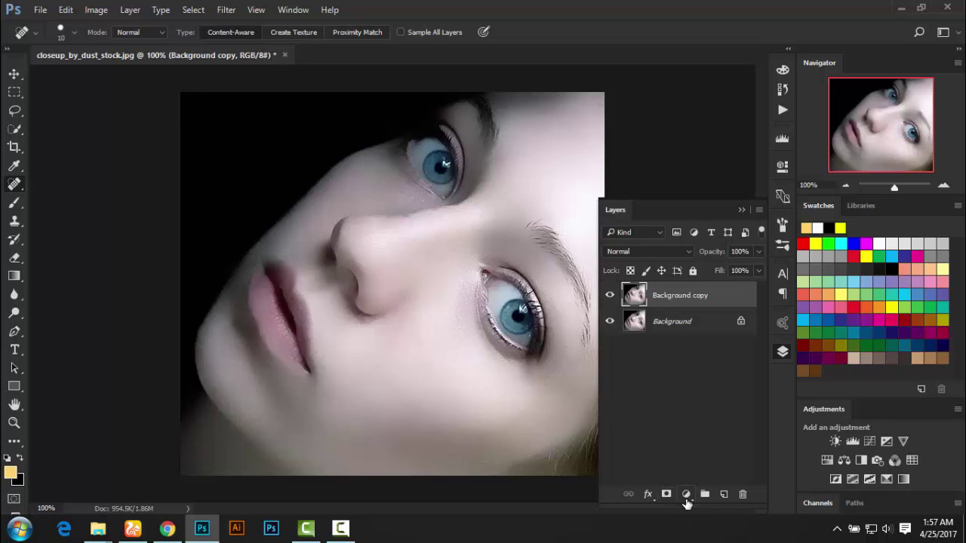
{"action": "key", "text": "ctrl+plus"}
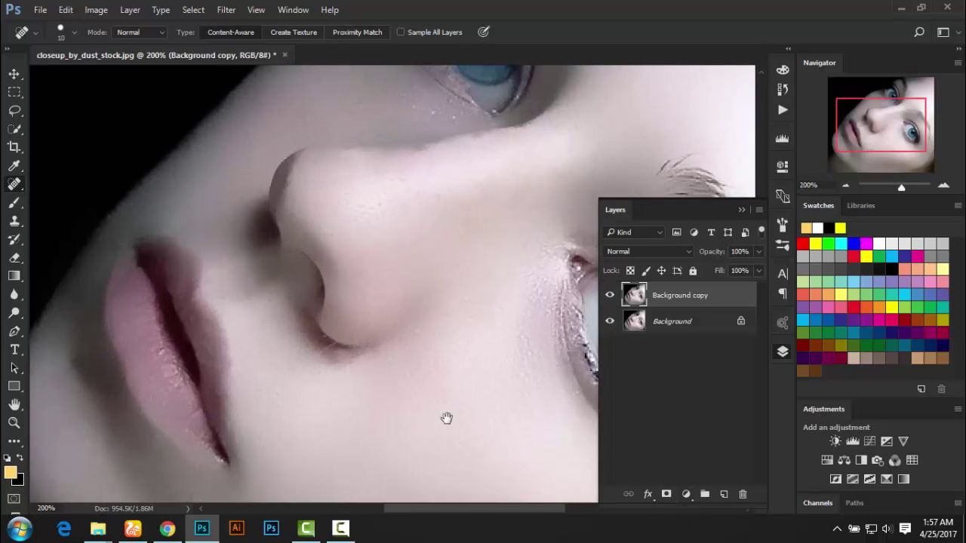
{"action": "left_click_drag", "start_coordinate": [446, 418], "coordinate": [416, 330]}
{"action": "key", "text": "ctrl+minus"}
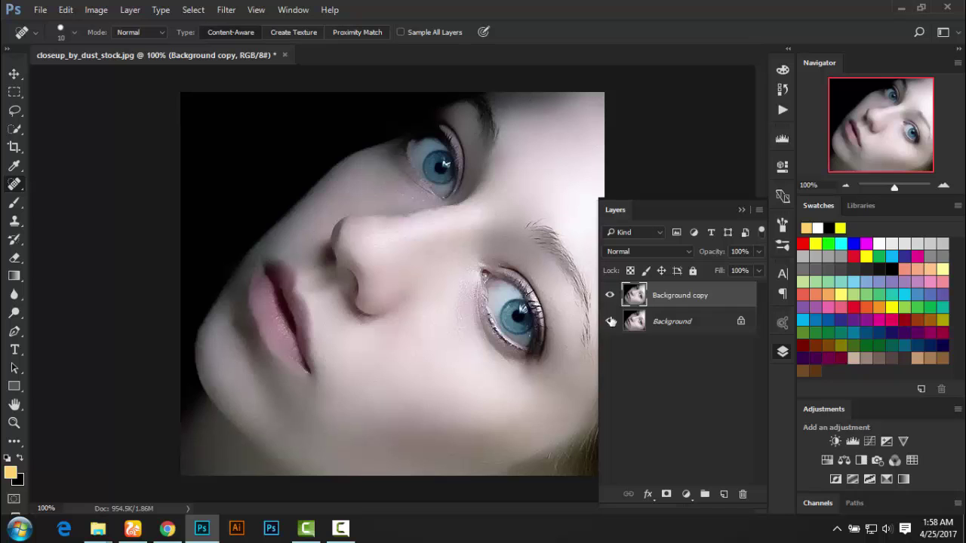
{"action": "left_click", "coordinate": [609, 296]}
{"action": "left_click", "coordinate": [608, 298]}
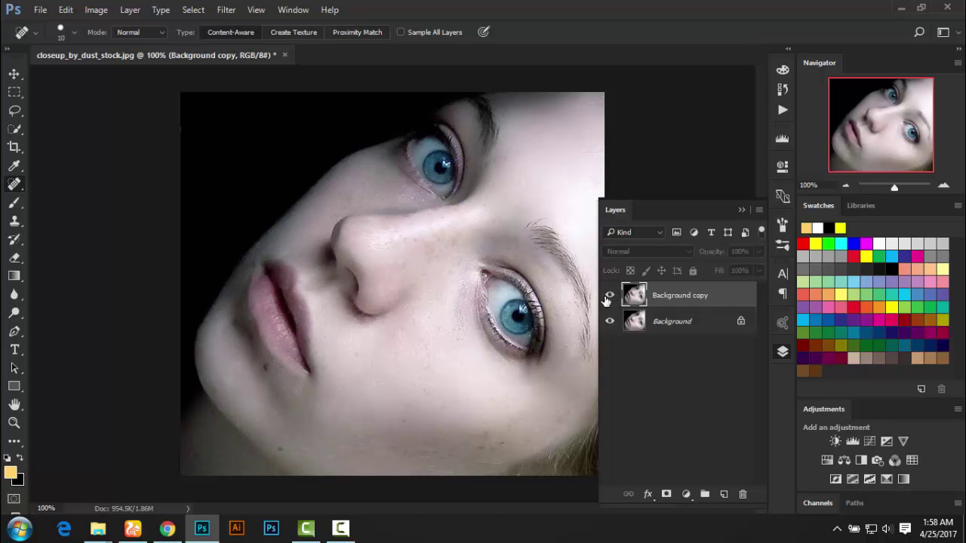
{"action": "left_click", "coordinate": [609, 296]}
{"action": "left_click", "coordinate": [608, 296]}
{"action": "left_click", "coordinate": [608, 296]}
{"action": "left_click", "coordinate": [608, 296]}
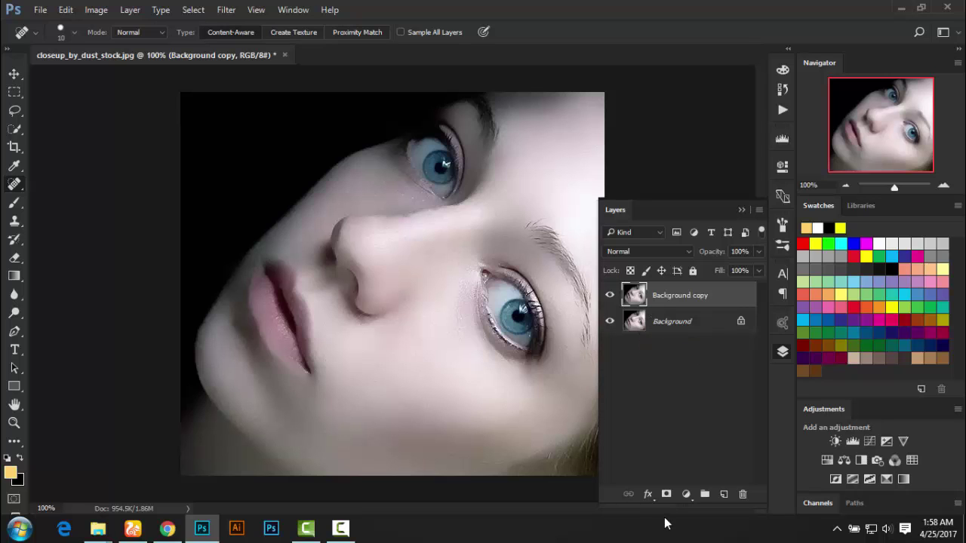
- Add a Color Balance adjustment layer with Midtones Cyan–Red at −7
{"action": "left_click", "coordinate": [688, 495]}
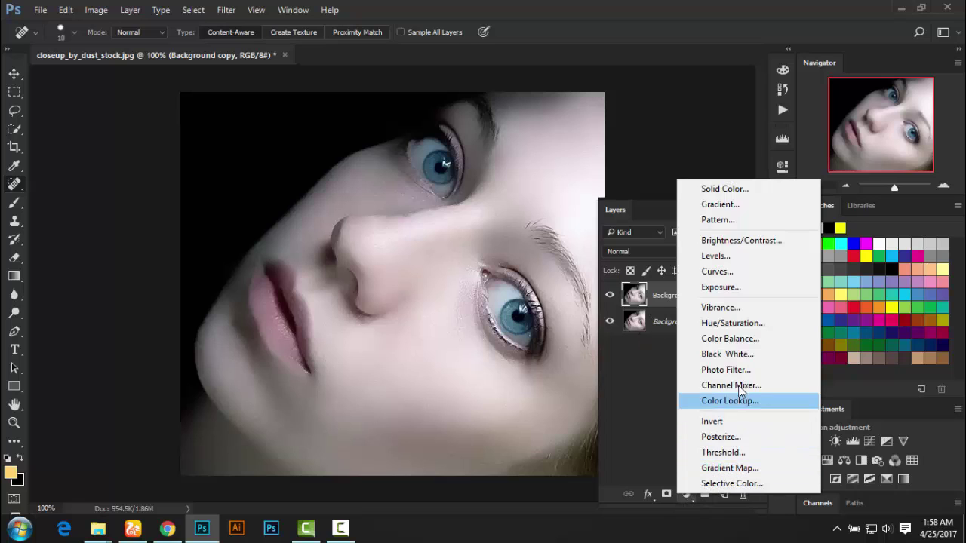
{"action": "left_click", "coordinate": [739, 338]}
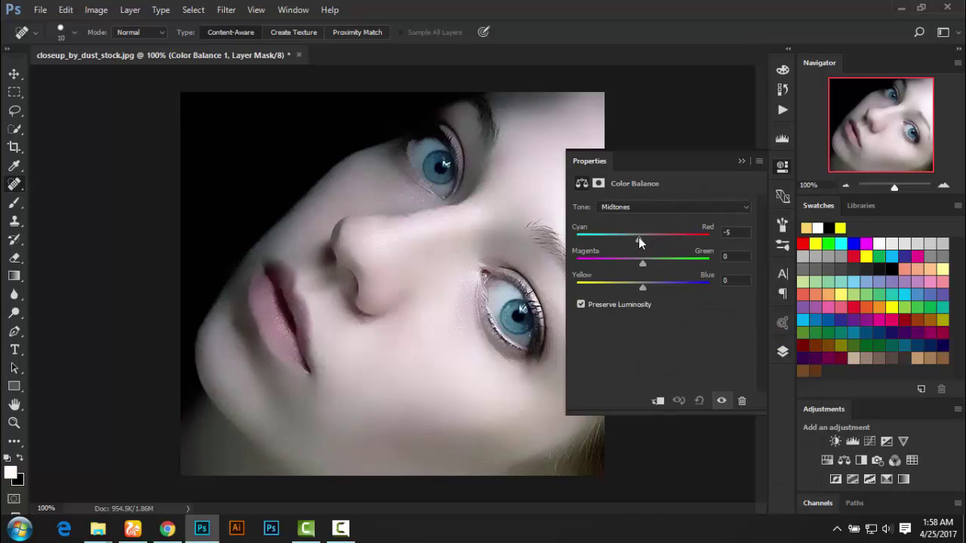
{"action": "left_click_drag", "start_coordinate": [638, 239], "coordinate": [636, 238]}
{"action": "left_click_drag", "start_coordinate": [637, 240], "coordinate": [634, 240]}
{"action": "left_click_drag", "start_coordinate": [634, 240], "coordinate": [638, 240]}
{"action": "left_click", "coordinate": [750, 161]}
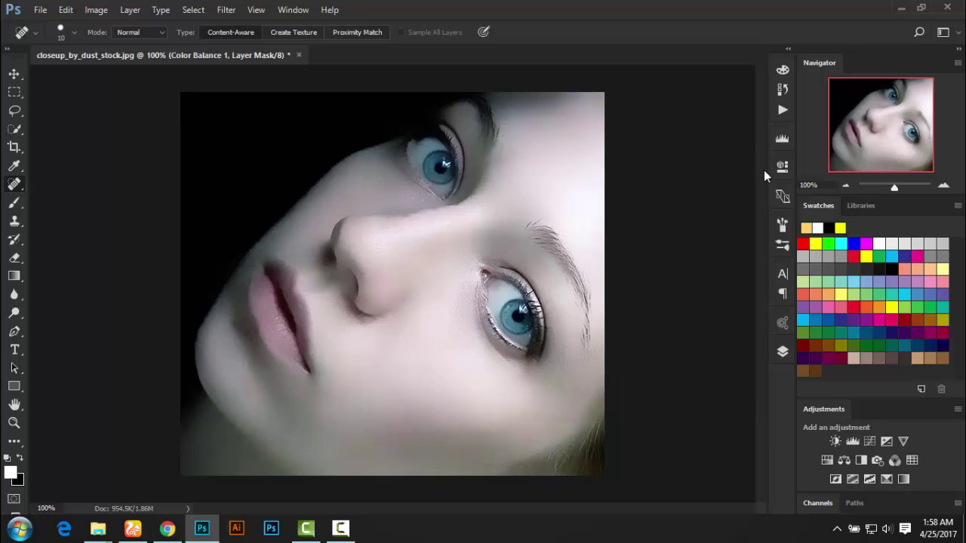
{"action": "left_click", "coordinate": [783, 352]}
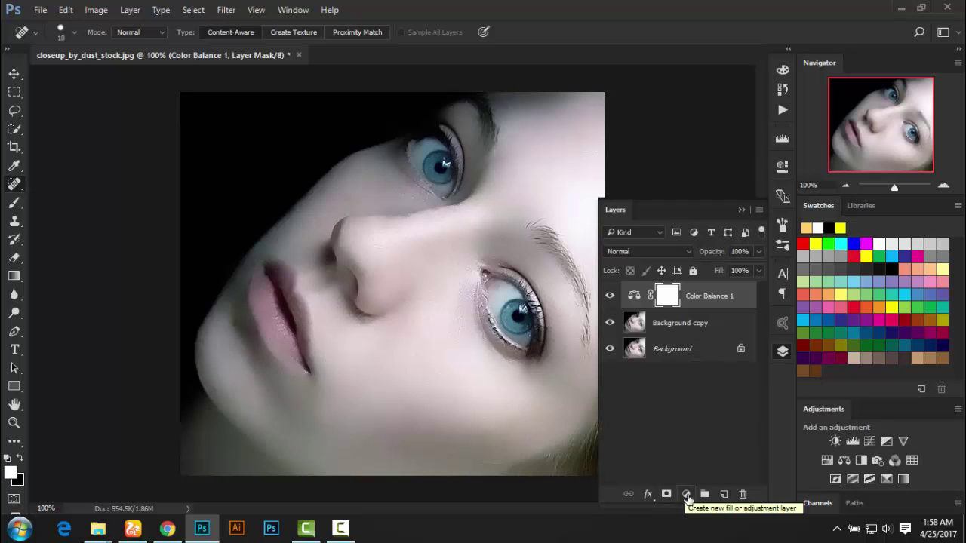
- Merge Color Balance down into Background copy and add a Photo Filter adjustment layer
{"action": "right_click", "coordinate": [710, 306]}
{"action": "left_click", "coordinate": [738, 480]}
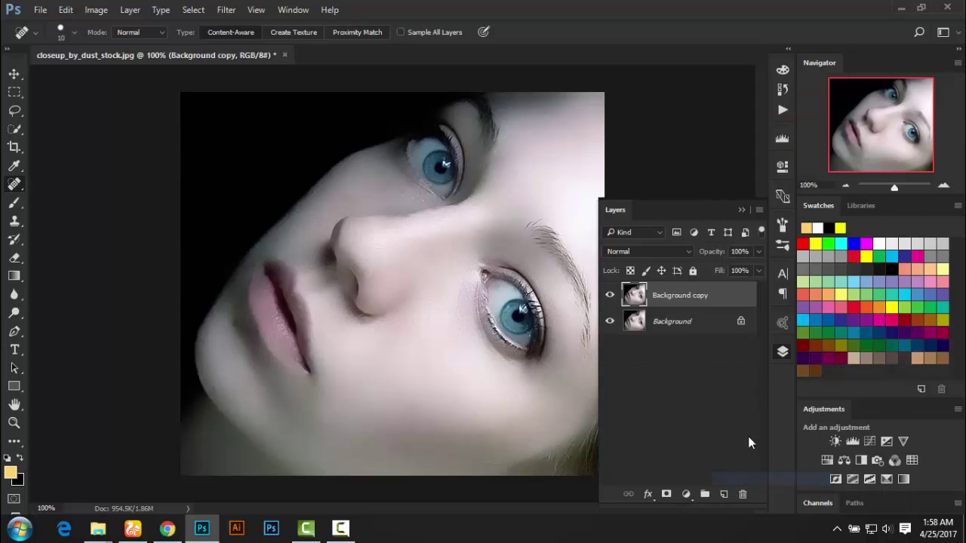
{"action": "left_click", "coordinate": [686, 494]}
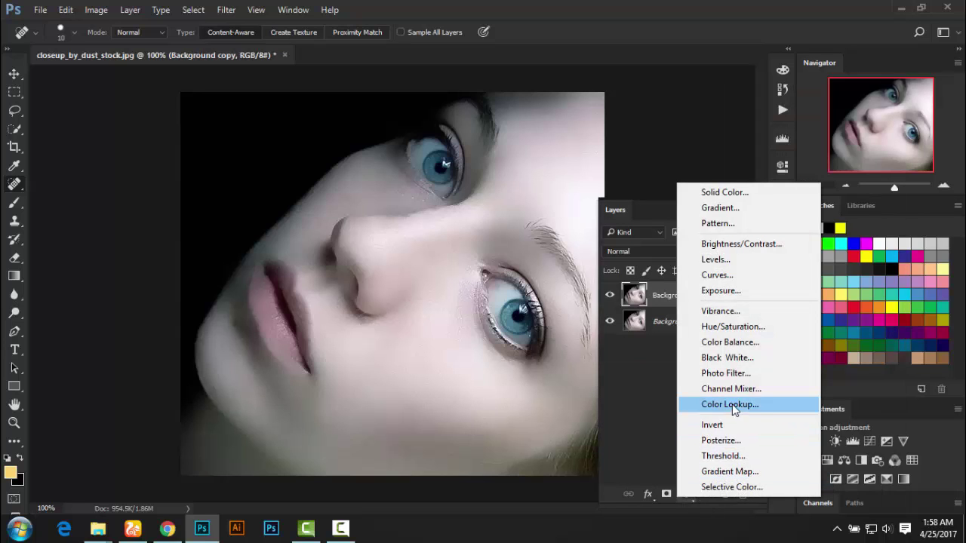
{"action": "left_click", "coordinate": [734, 373]}
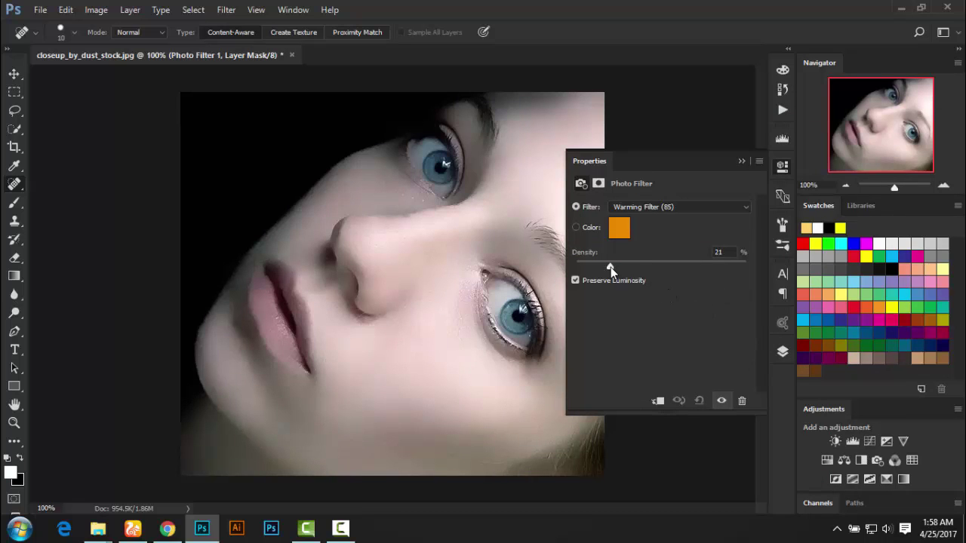
- Lower the Photo Filter density to 16%
{"action": "left_click_drag", "start_coordinate": [608, 268], "coordinate": [600, 269]}
{"action": "left_click", "coordinate": [742, 162]}
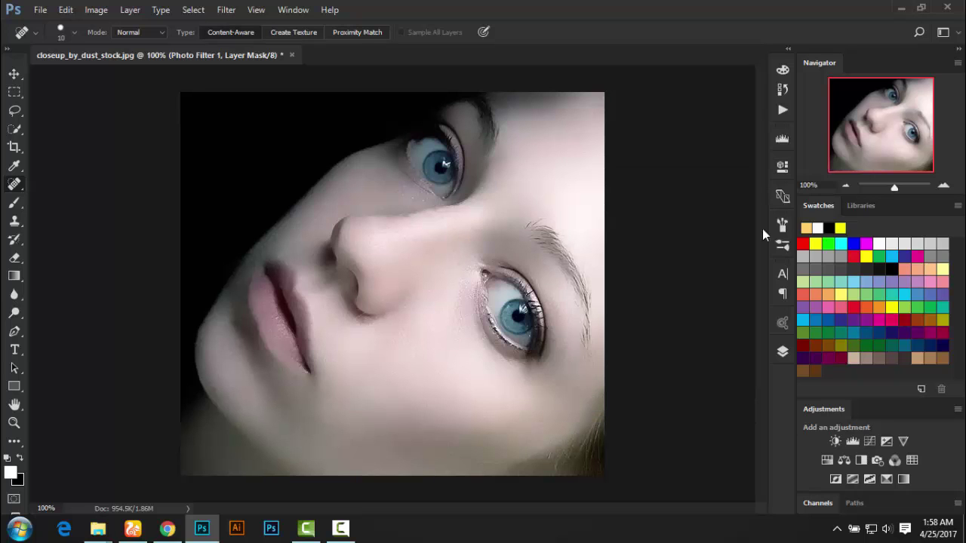
{"action": "left_click", "coordinate": [782, 353]}
{"action": "right_click", "coordinate": [701, 296]}
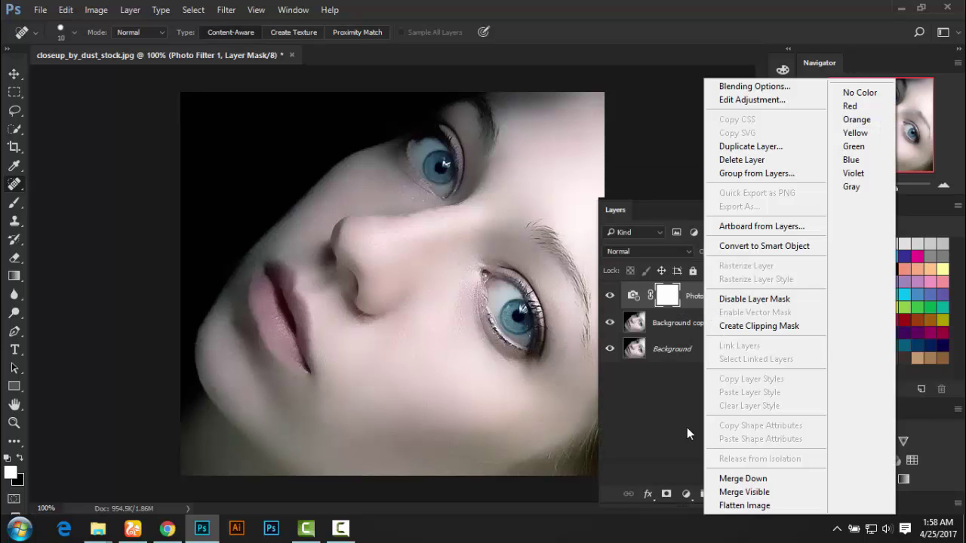
- Merge the warming filter into Background copy and add a new Blue Photo Filter at 16% density
{"action": "left_click", "coordinate": [757, 481]}
{"action": "left_click", "coordinate": [685, 494]}
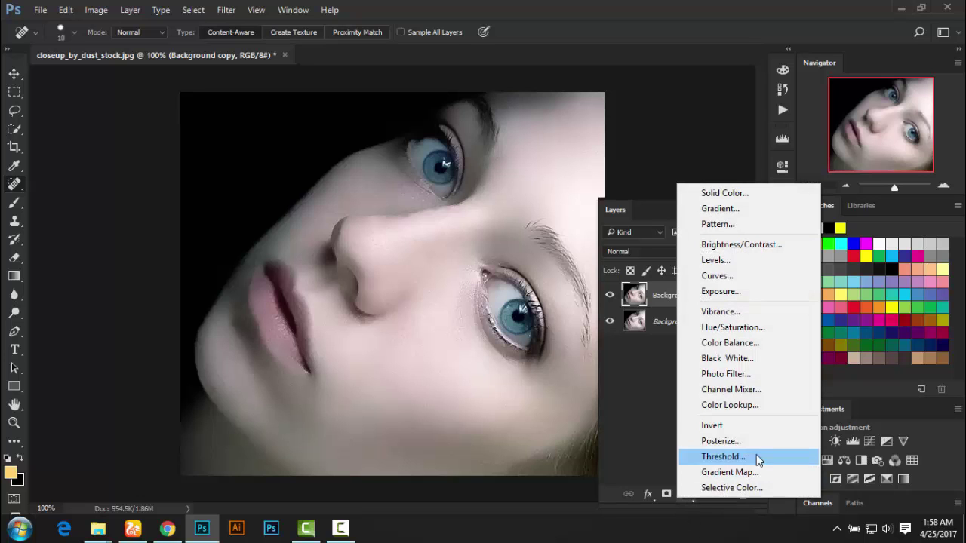
{"action": "left_click", "coordinate": [729, 375]}
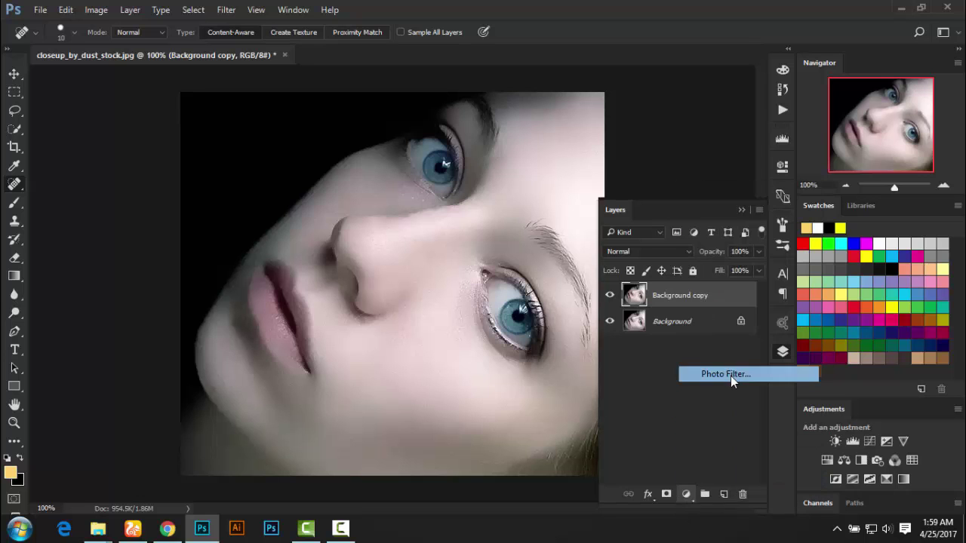
{"action": "left_click", "coordinate": [680, 207]}
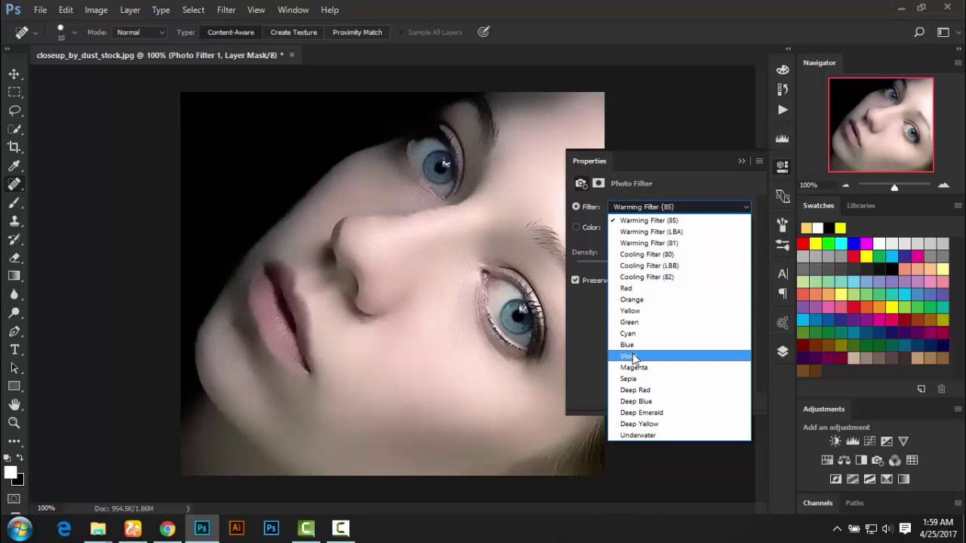
{"action": "left_click", "coordinate": [632, 345]}
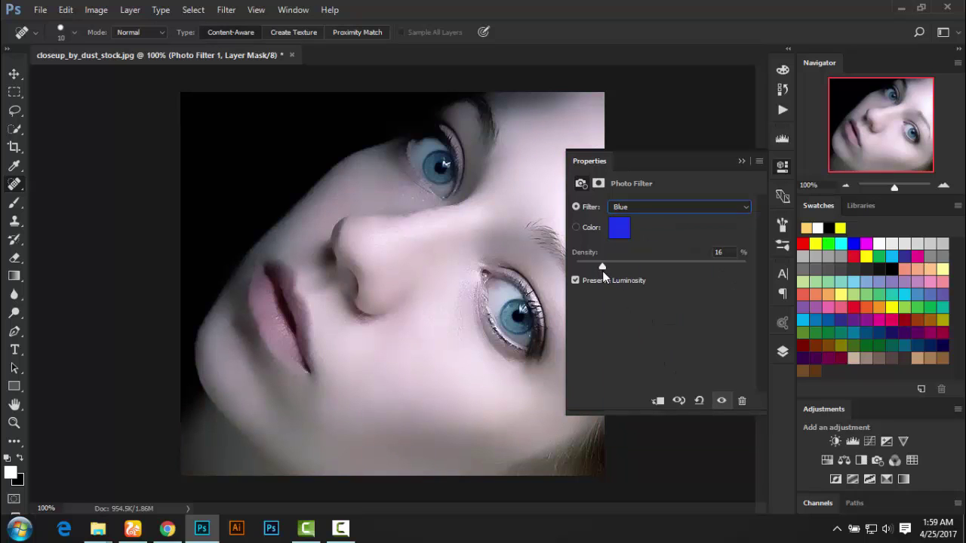
{"action": "left_click", "coordinate": [742, 162]}
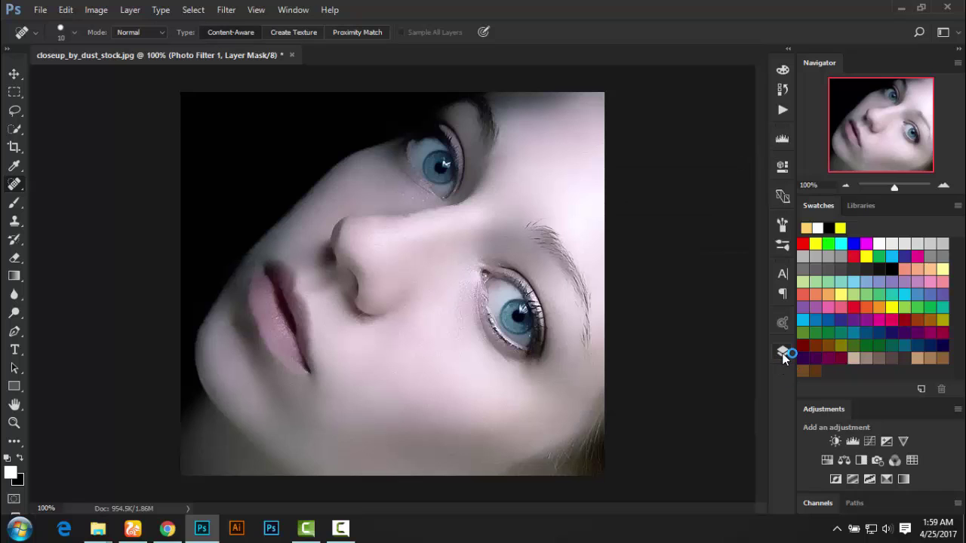
{"action": "left_click", "coordinate": [782, 352]}
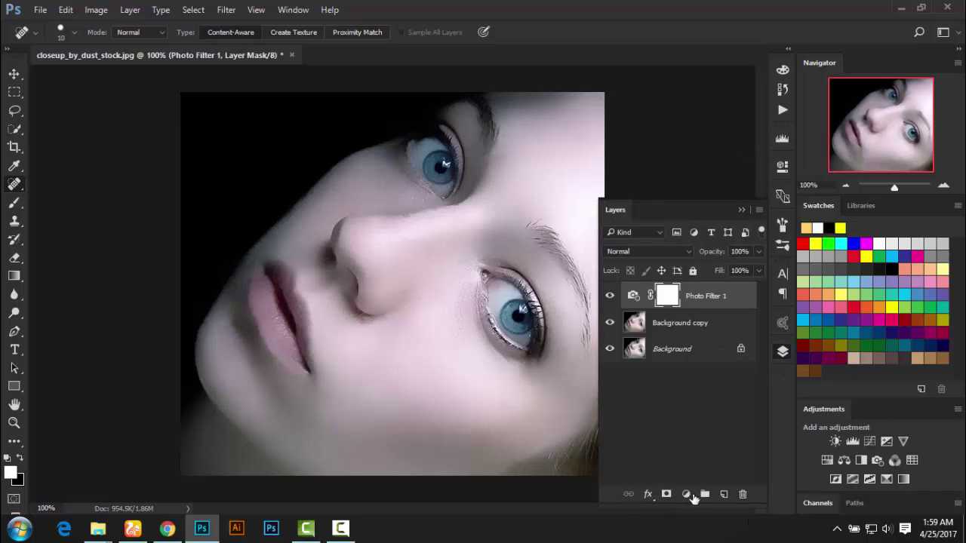
- Stamp all visible layers into Layer 1, hiding Photo Filter 1 and Background copy beneath it
{"action": "left_click", "coordinate": [742, 209]}
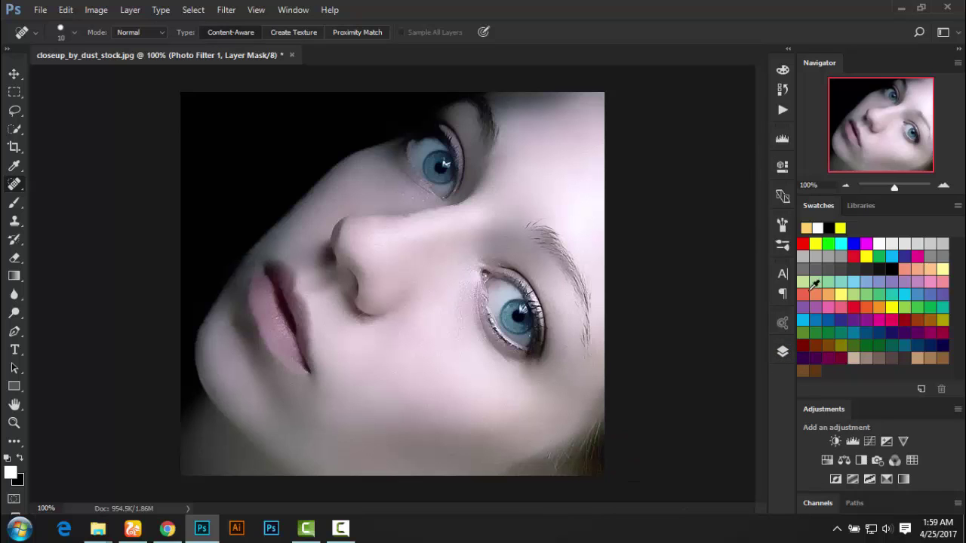
{"action": "left_click", "coordinate": [782, 352]}
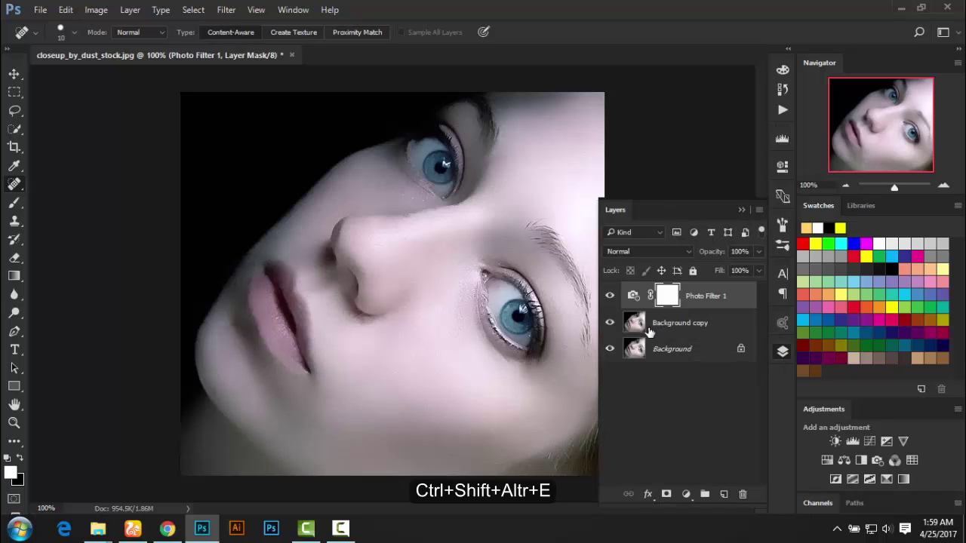
{"action": "key", "text": "ctrl+shift+alt+e"}
{"action": "left_click", "coordinate": [610, 322]}
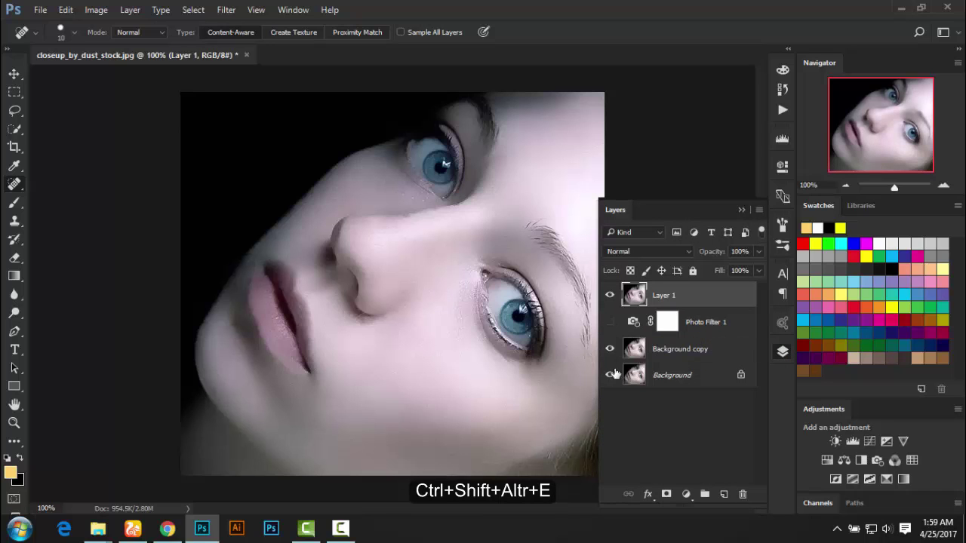
{"action": "left_click", "coordinate": [610, 349]}
- Compare Layer 1 against the original by toggling its visibility twice, then zoom out
{"action": "left_click", "coordinate": [611, 296]}
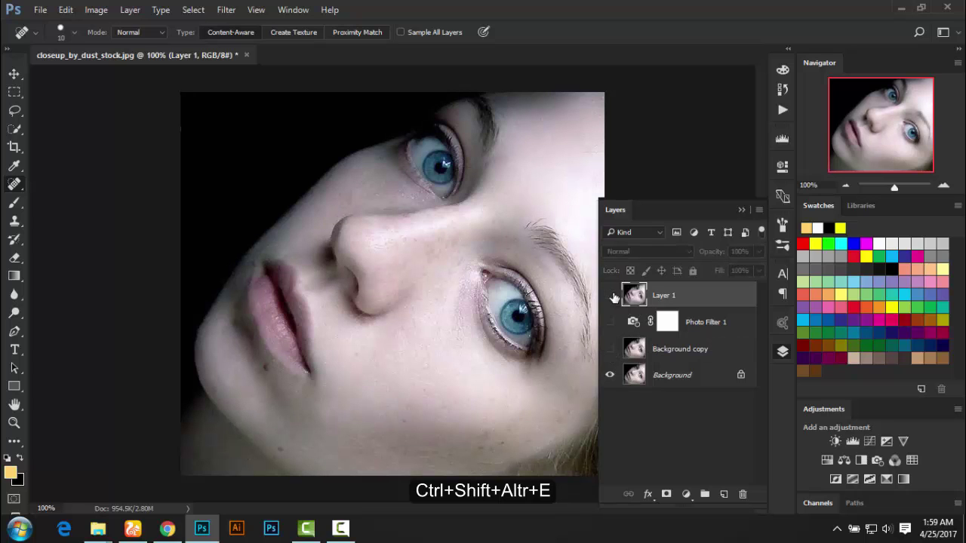
{"action": "left_click", "coordinate": [610, 296]}
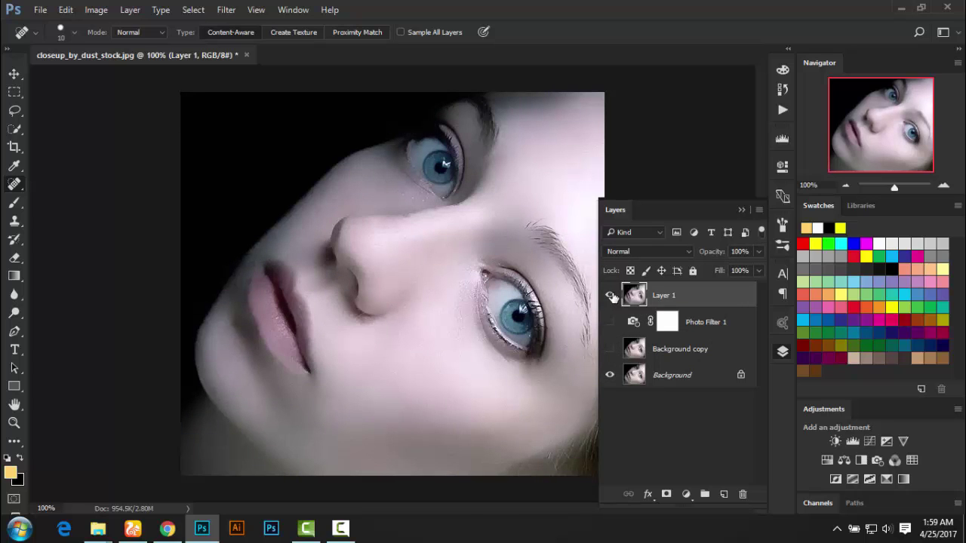
{"action": "left_click", "coordinate": [611, 296]}
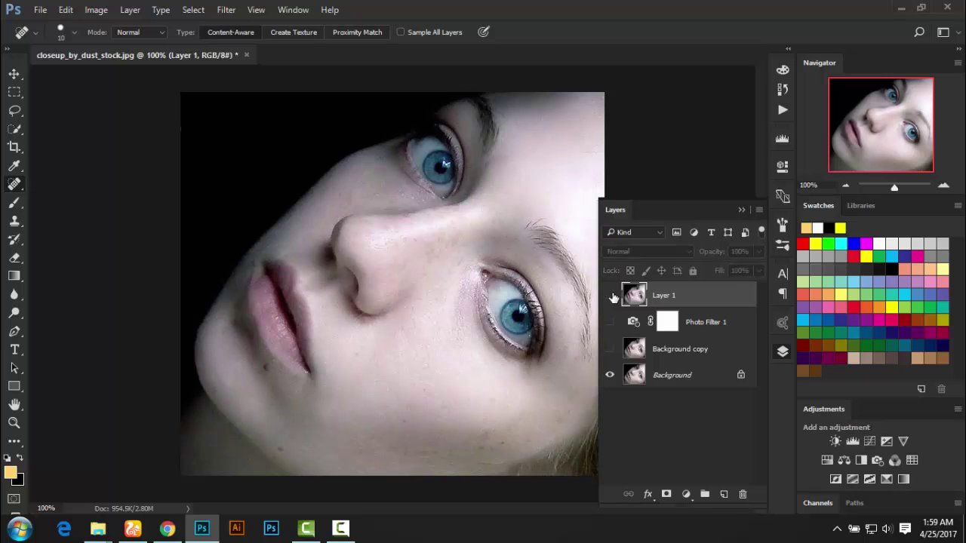
{"action": "left_click", "coordinate": [611, 296]}
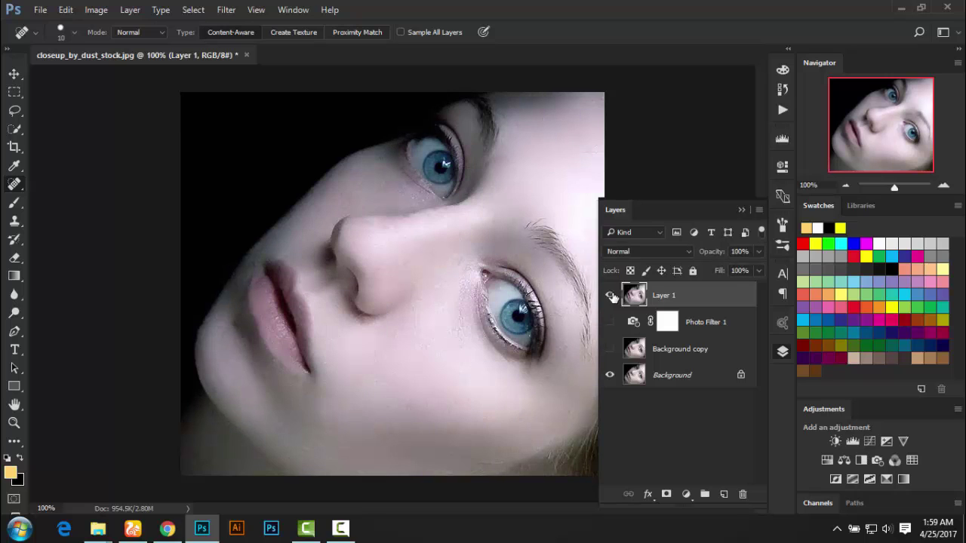
{"action": "left_click", "coordinate": [743, 209]}
{"action": "key", "text": "ctrl+minus"}
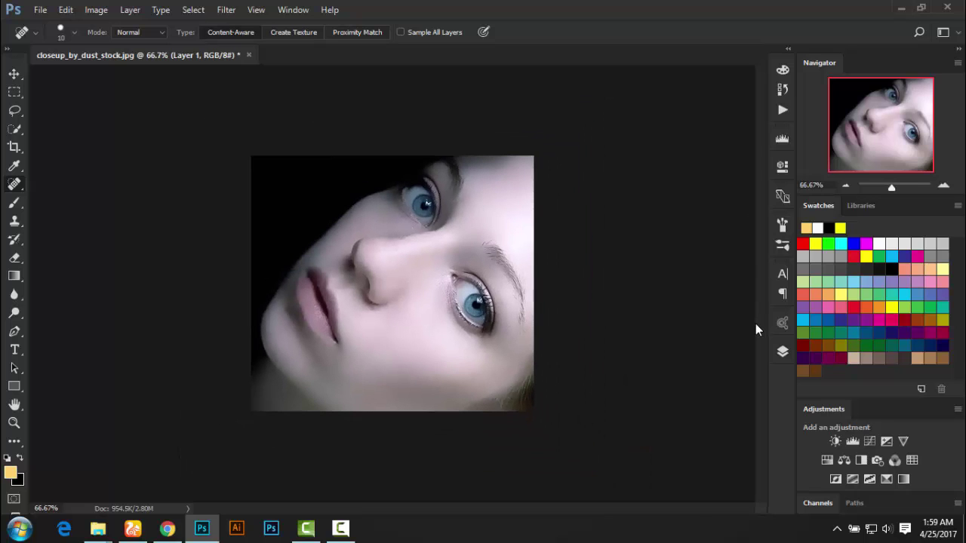
- At 100% zoom, hide and re-show Layer 1 to compare unretouched and retouched skin
{"action": "key", "text": "ctrl+plus"}
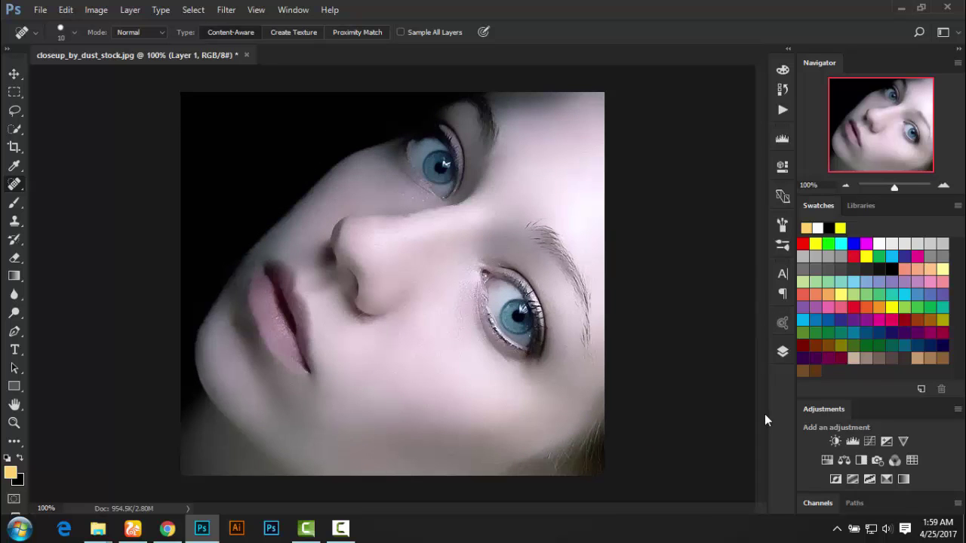
{"action": "left_click", "coordinate": [783, 353]}
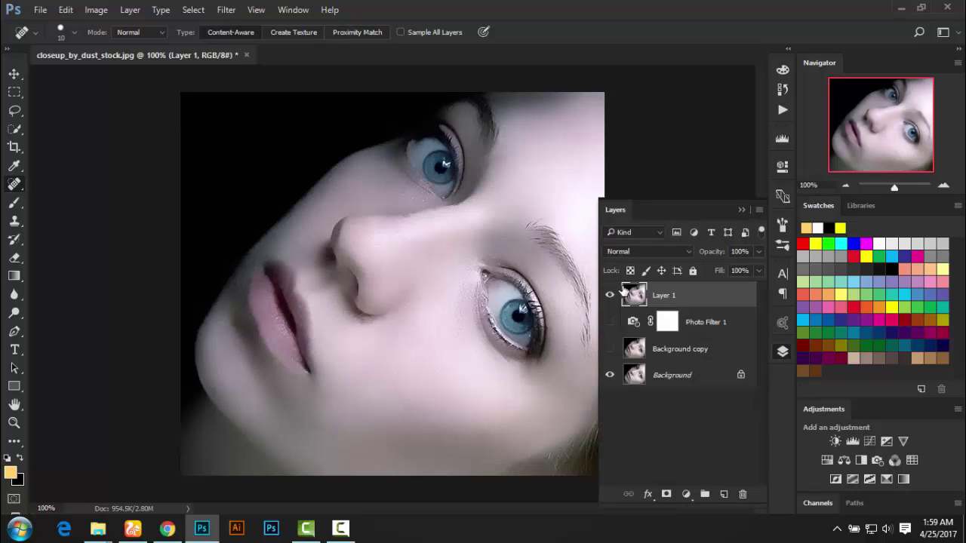
{"action": "left_click", "coordinate": [616, 293]}
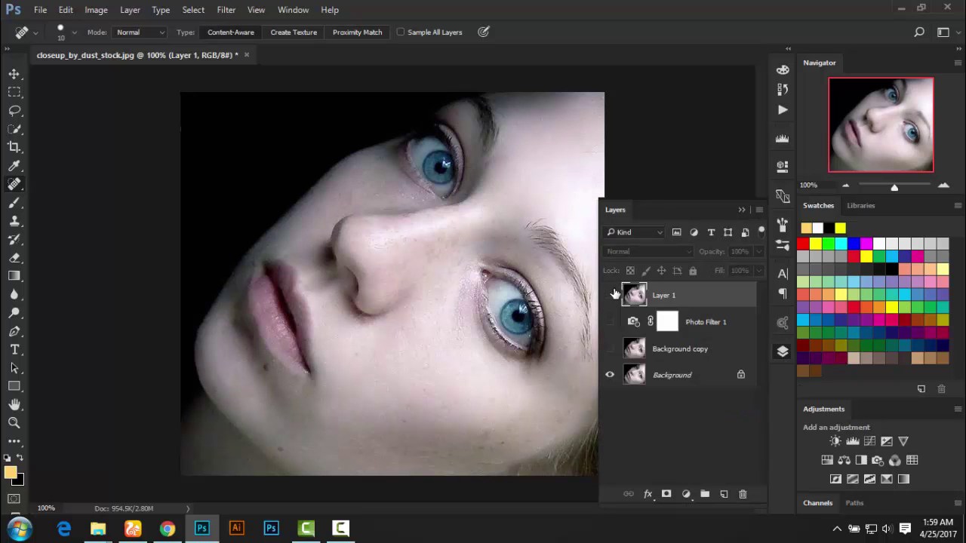
{"action": "left_click", "coordinate": [610, 295]}
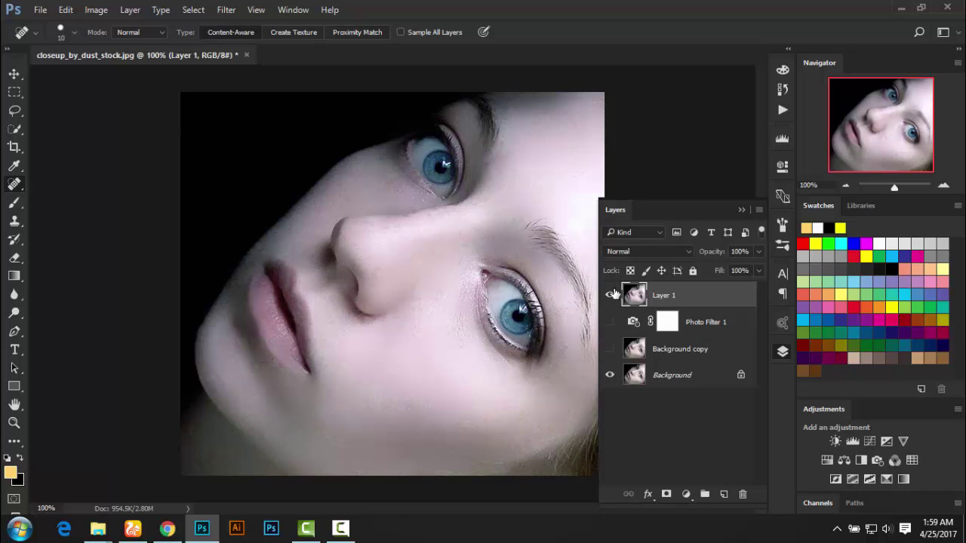
{"action": "left_click", "coordinate": [741, 211]}
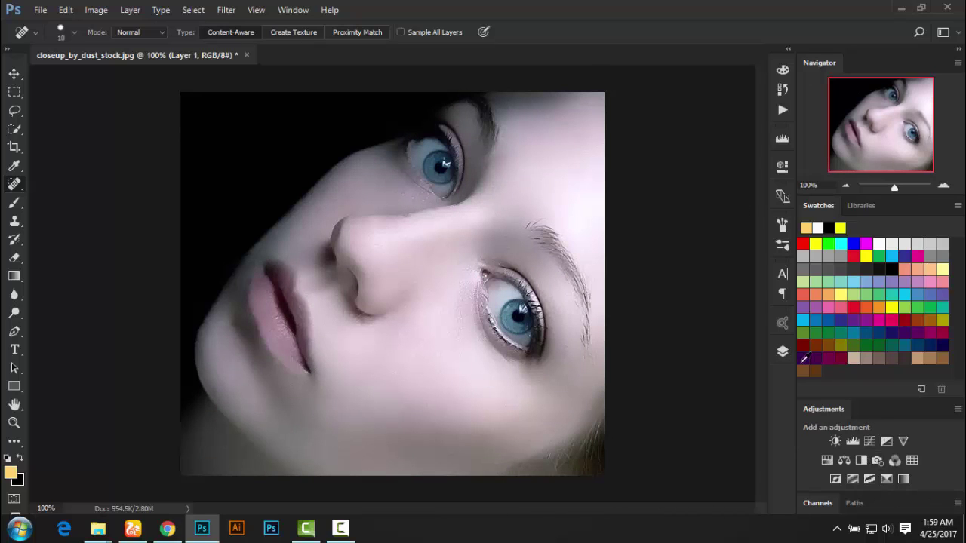
- Toggle Layer 1 again, leaving it hidden, and zoom to 200% to inspect original skin
{"action": "left_click", "coordinate": [782, 352]}
{"action": "left_click", "coordinate": [609, 296]}
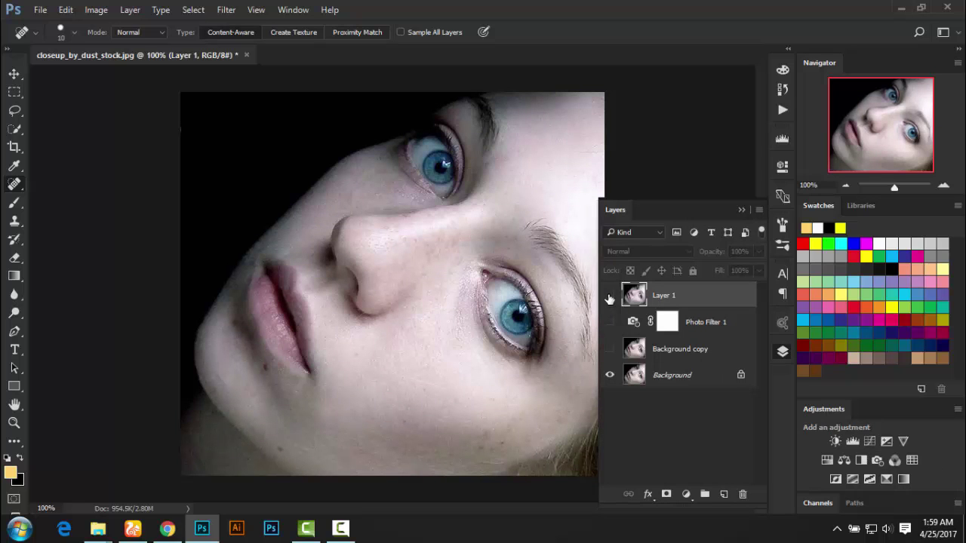
{"action": "left_click", "coordinate": [609, 297]}
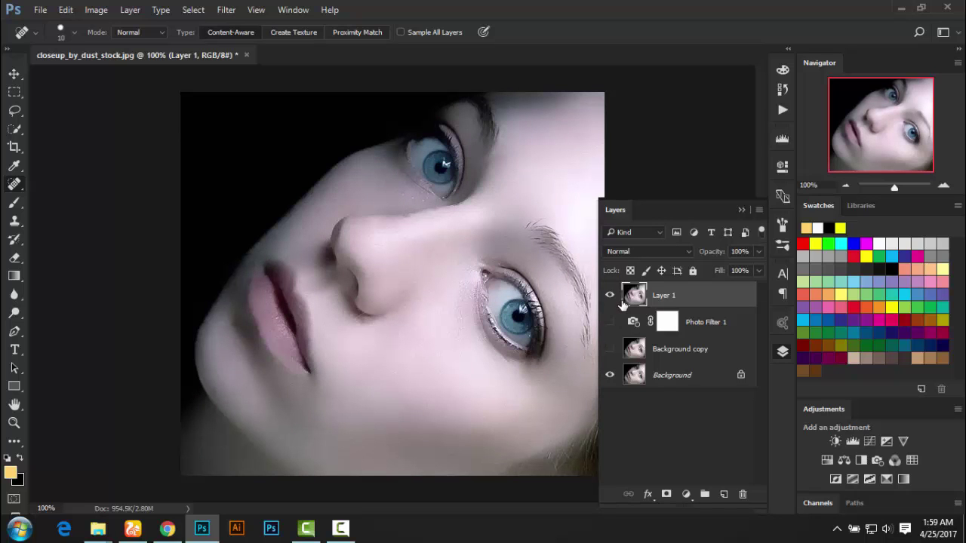
{"action": "left_click", "coordinate": [611, 295]}
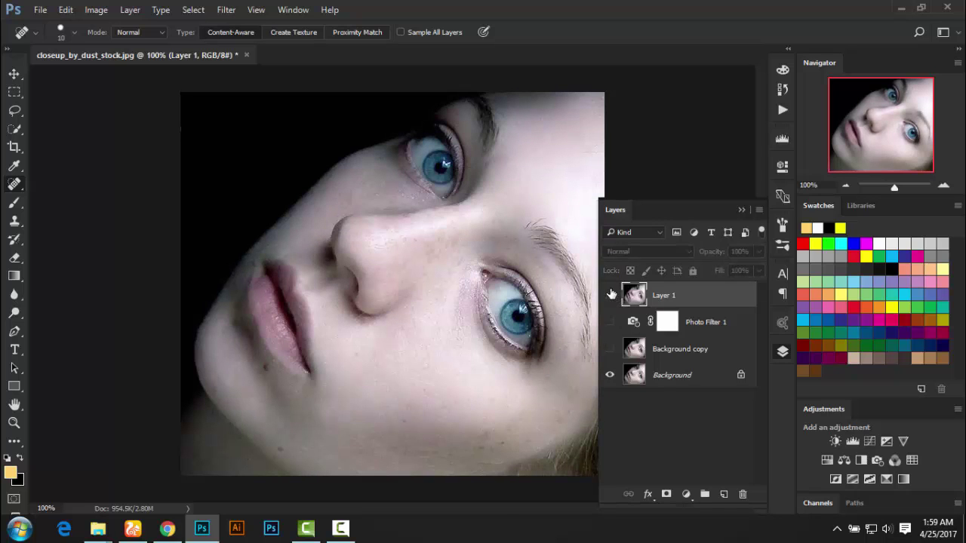
{"action": "key", "text": "ctrl+plus"}
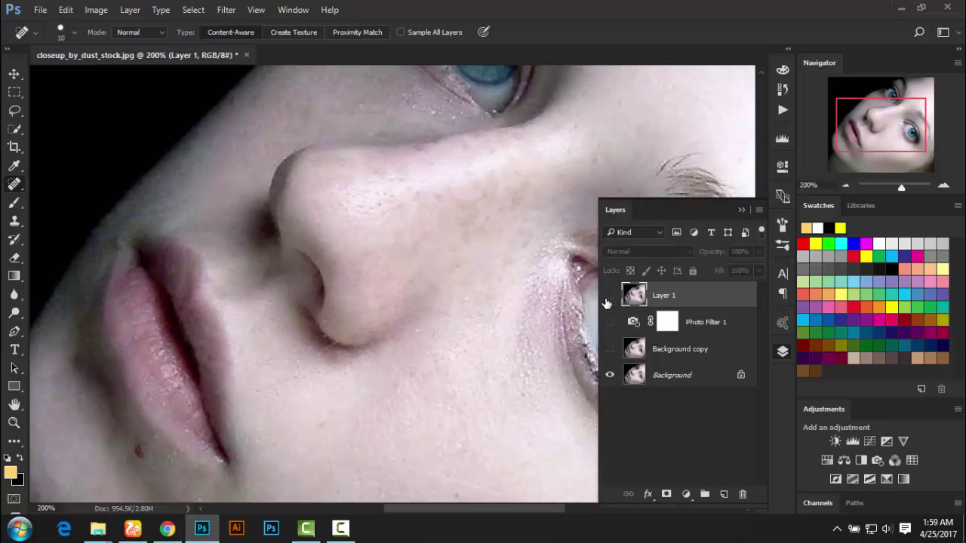
- At 100% zoom, make Layer 1 visible again, doing one more off/on before/after check
{"action": "key", "text": "ctrl+minus"}
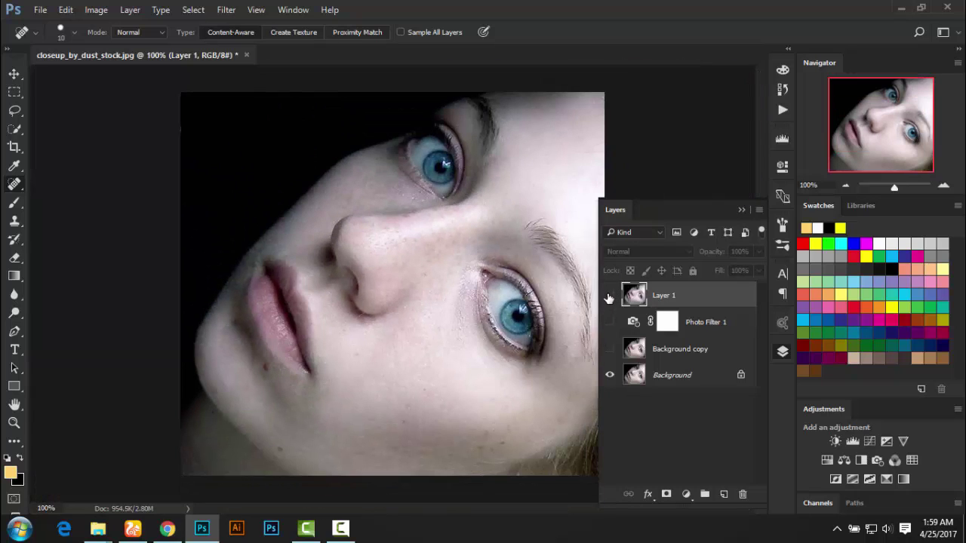
{"action": "left_click", "coordinate": [610, 295]}
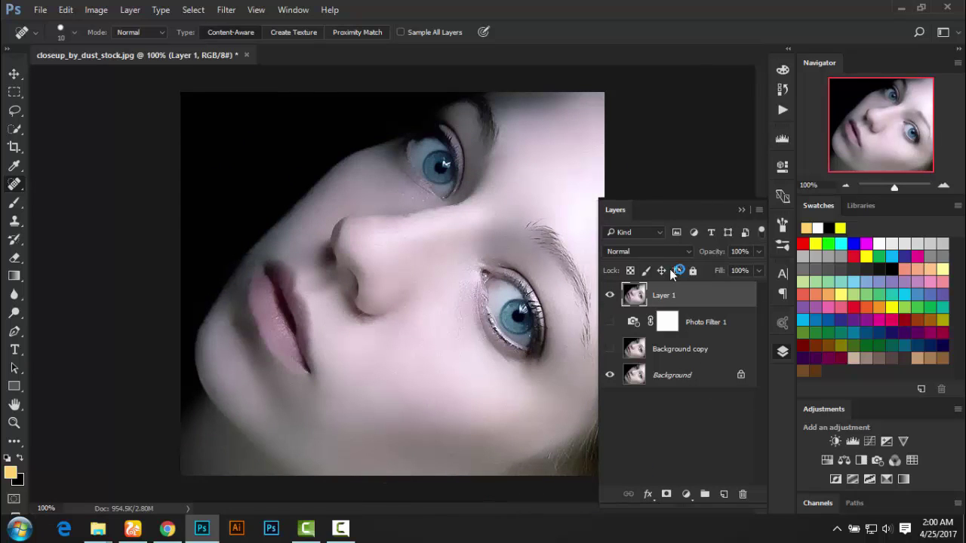
{"action": "left_click", "coordinate": [609, 296]}
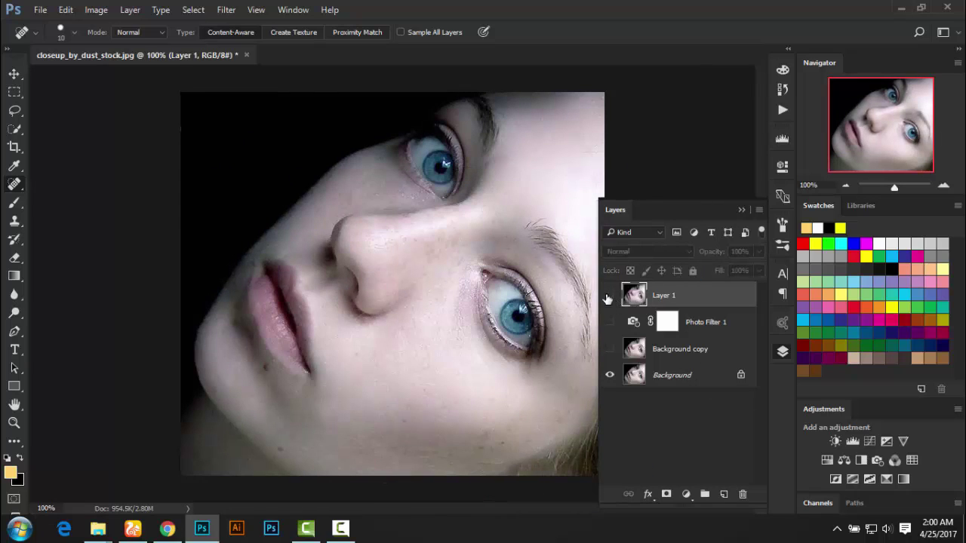
{"action": "left_click", "coordinate": [609, 296]}
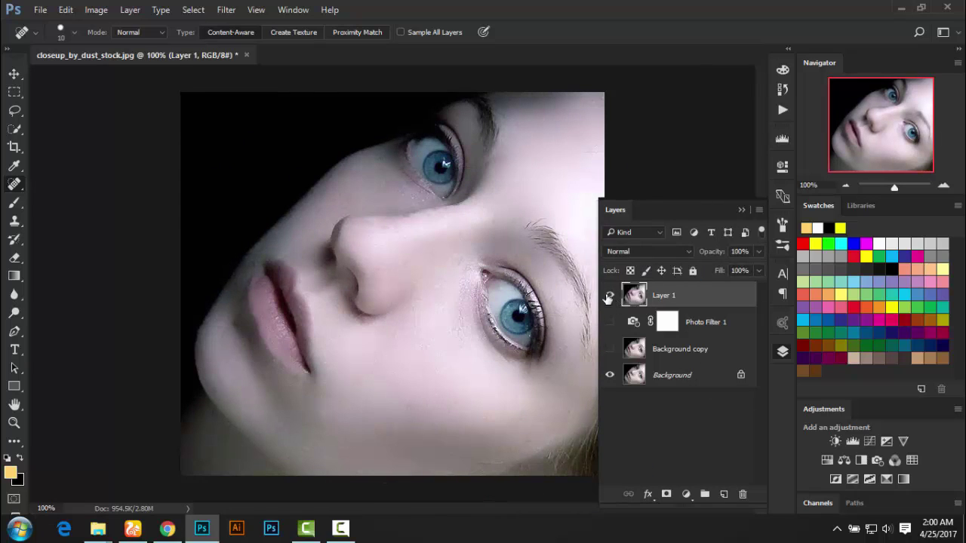
{"action": "left_click", "coordinate": [743, 212]}
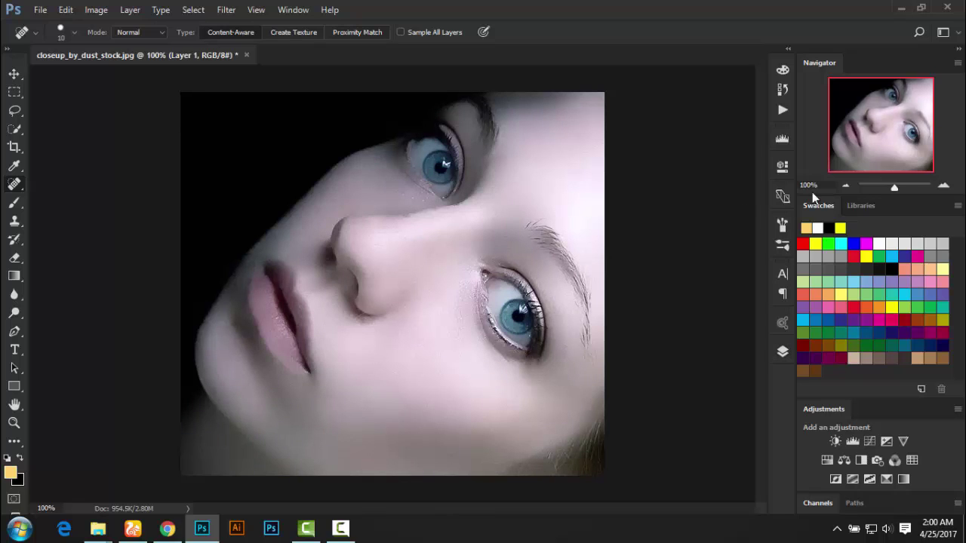